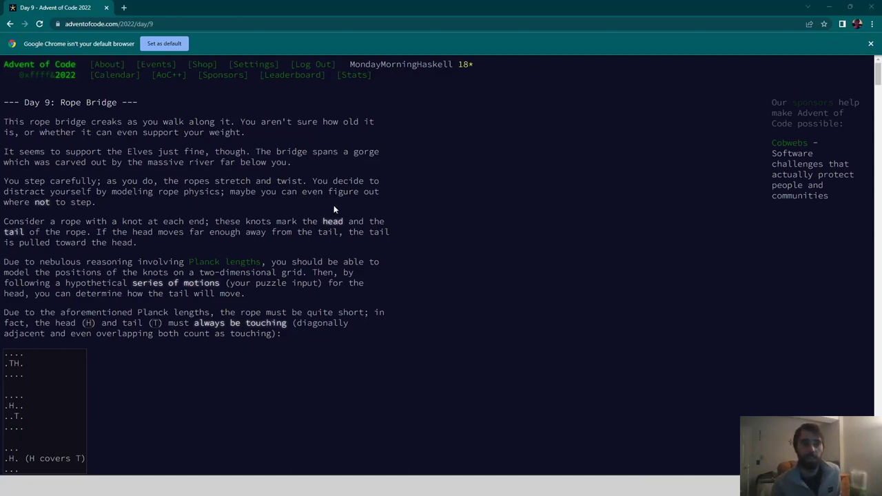
pyautogui.scroll(-2, 173, 200)
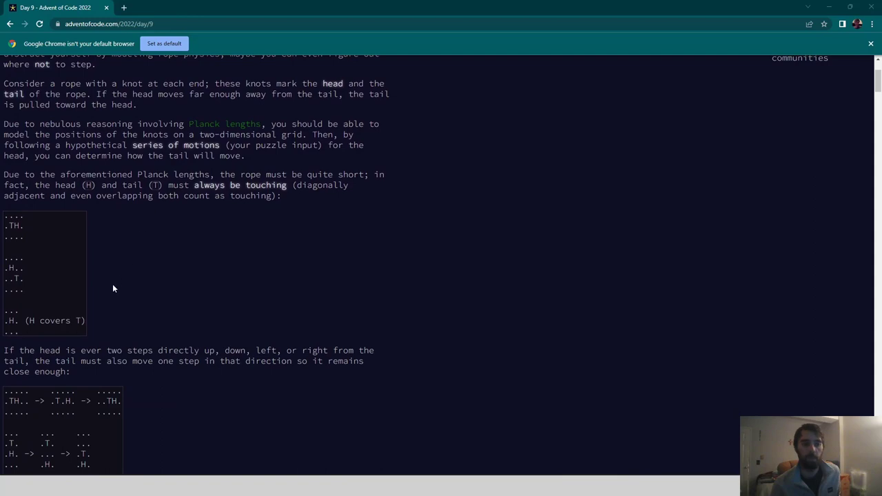
pyautogui.scroll(-1, 114, 289)
pyautogui.scroll(-1, 125, 300)
pyautogui.scroll(-2, 145, 313)
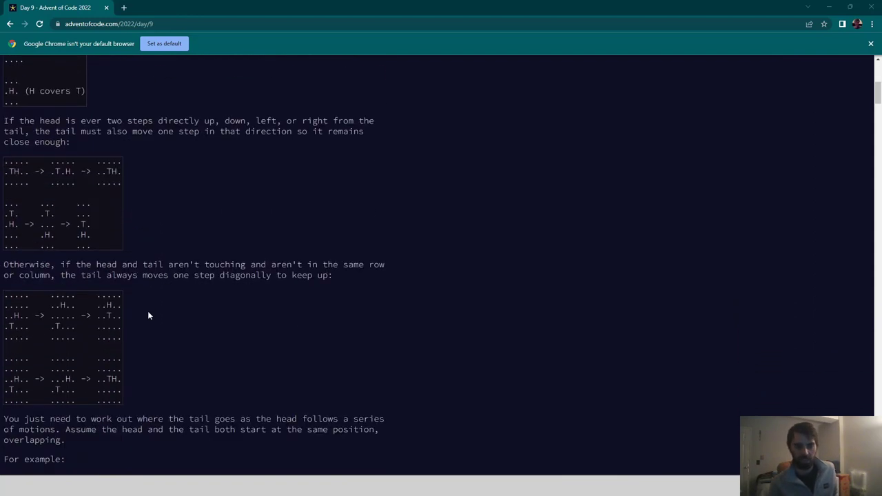
pyautogui.scroll(-2, 153, 306)
pyautogui.scroll(3, 173, 300)
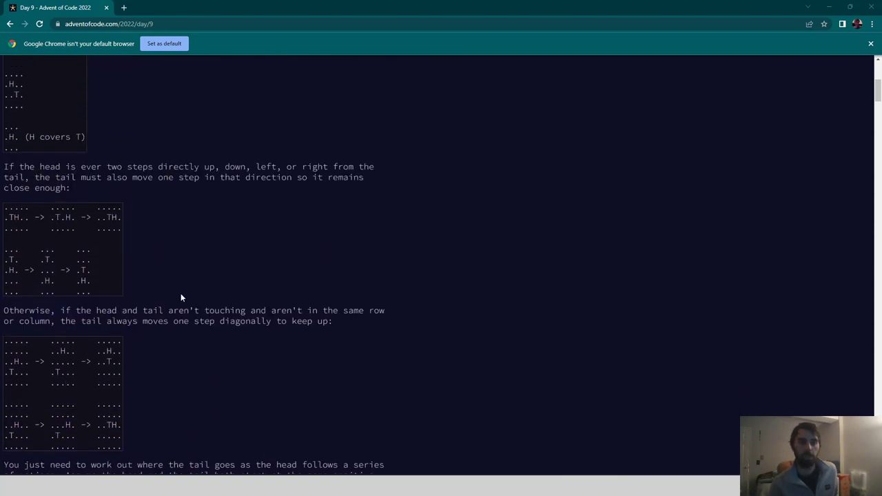
pyautogui.scroll(3, 180, 298)
pyautogui.scroll(1, 169, 249)
pyautogui.scroll(1, 173, 160)
pyautogui.moveTo(140, 133); pyautogui.dragTo(155, 185)
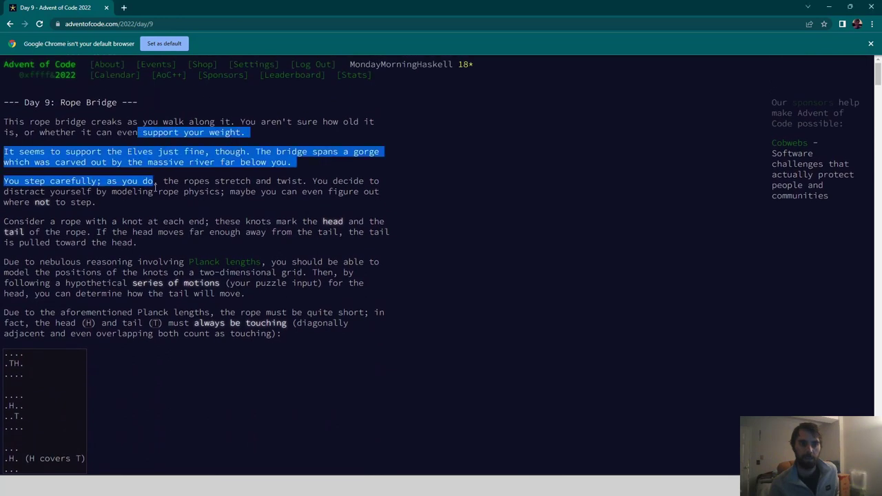
# Step: Point out the example motion list, the ..TH. diagram result and the diagonal-move head on the puzzle page
pyautogui.click(156, 226)
pyautogui.scroll(-2, 165, 329)
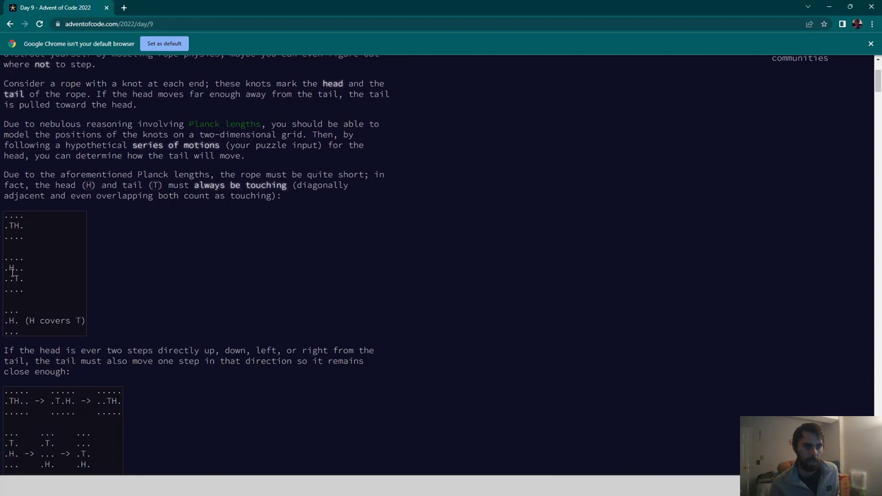
pyautogui.scroll(-1, 12, 315)
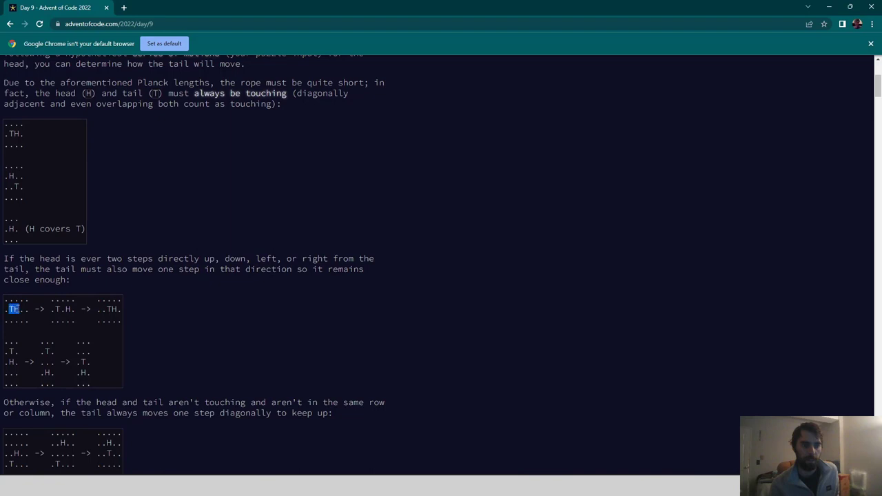
pyautogui.click(18, 314)
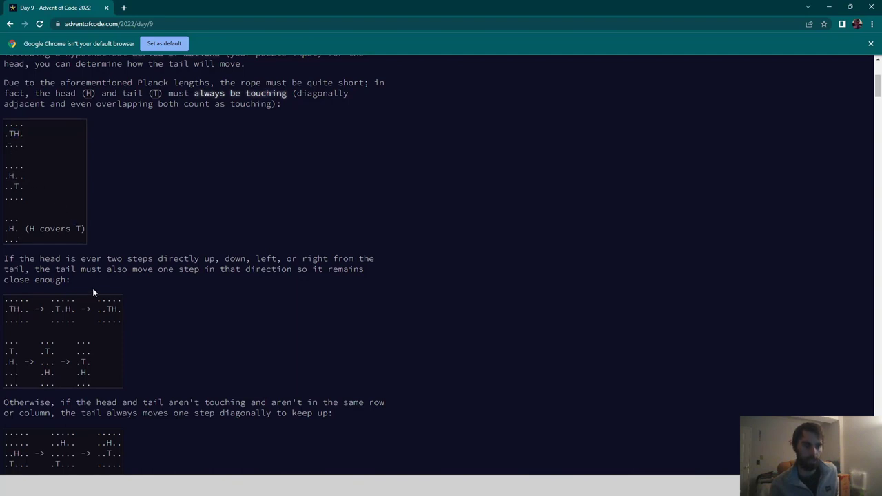
pyautogui.scroll(-3, 94, 293)
pyautogui.scroll(-2, 45, 311)
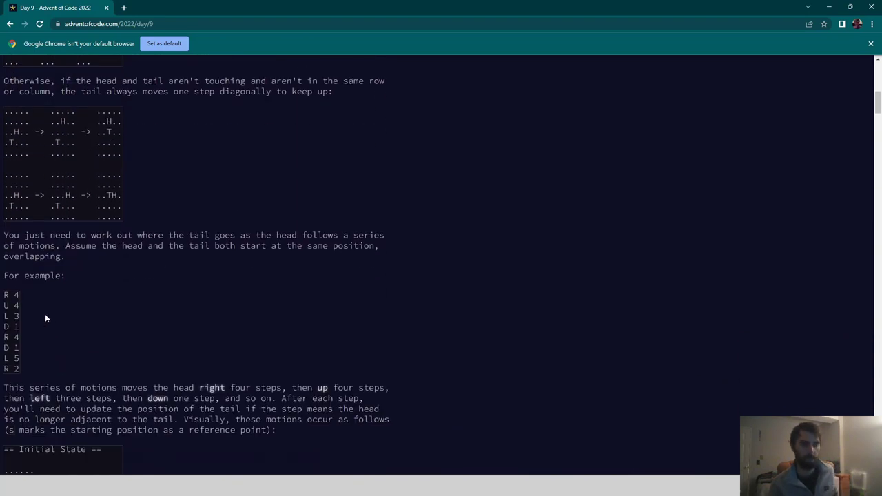
pyautogui.tripleClick(6, 293)
pyautogui.moveTo(38, 359); pyautogui.dragTo(6, 293)
pyautogui.click(97, 280)
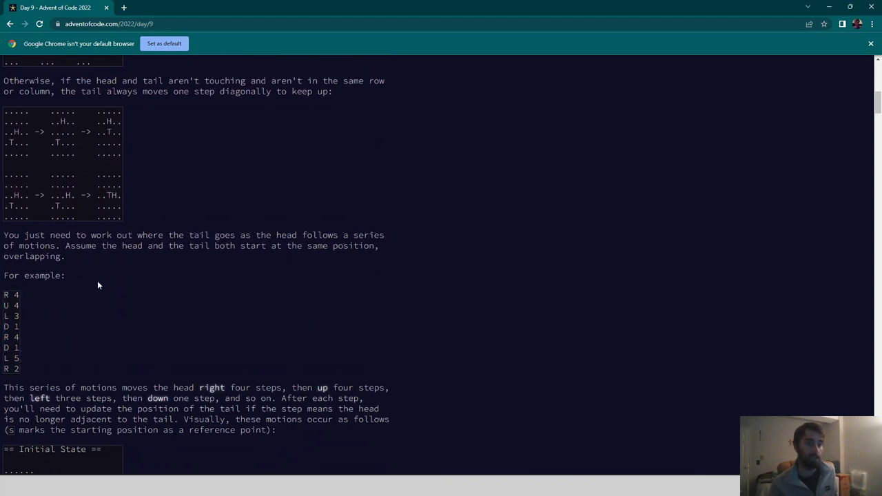
pyautogui.scroll(1, 97, 281)
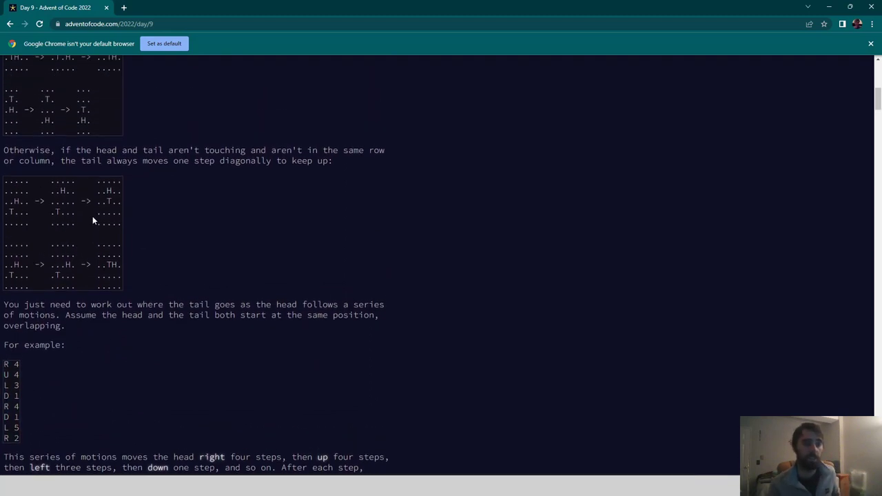
pyautogui.scroll(2, 92, 218)
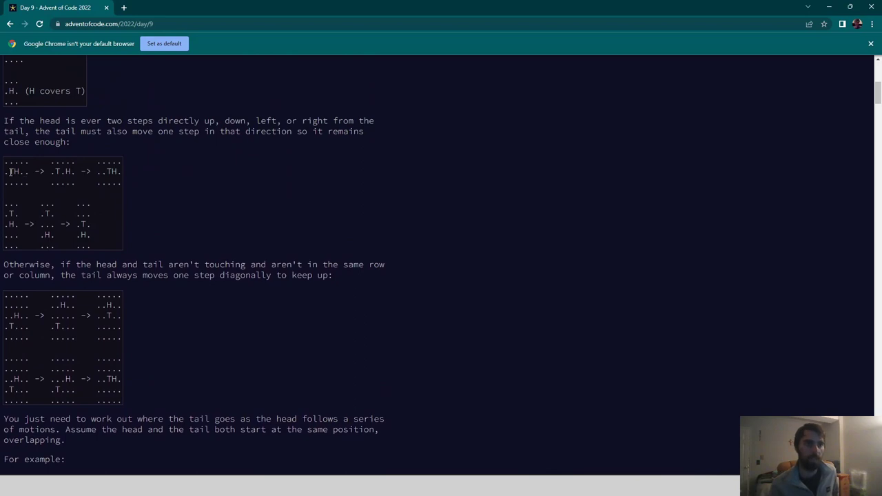
pyautogui.doubleClick(109, 171)
pyautogui.click(108, 171)
pyautogui.doubleClick(67, 379)
pyautogui.click(67, 379)
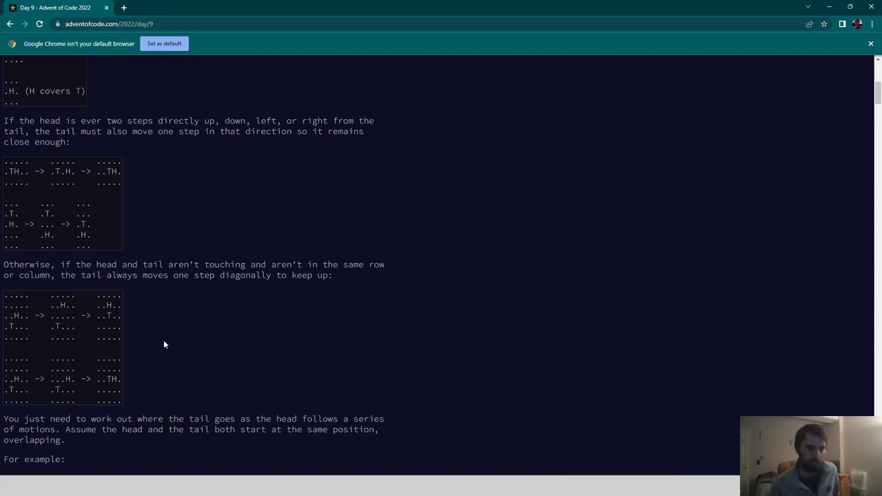
pyautogui.scroll(-2, 161, 320)
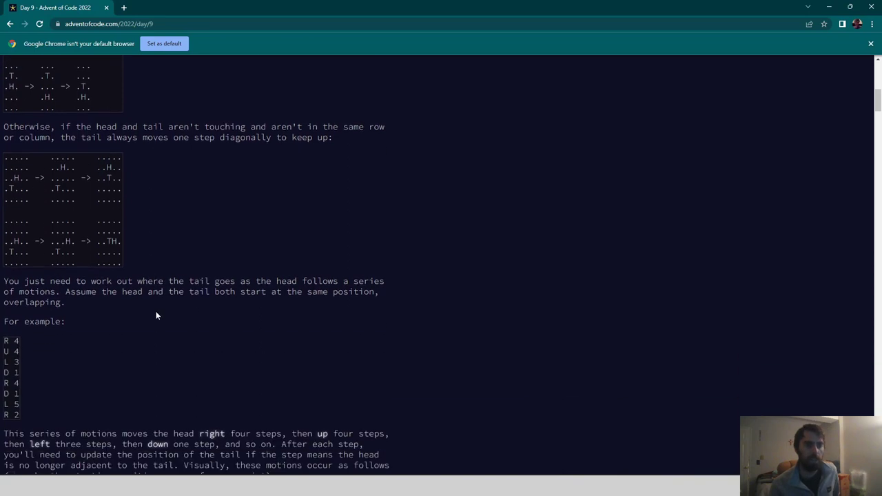
pyautogui.scroll(-4, 157, 324)
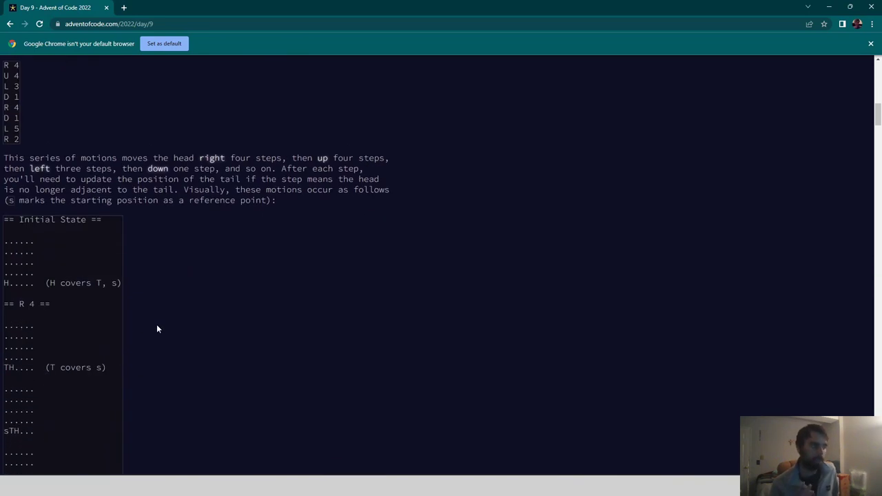
pyautogui.scroll(-2, 156, 329)
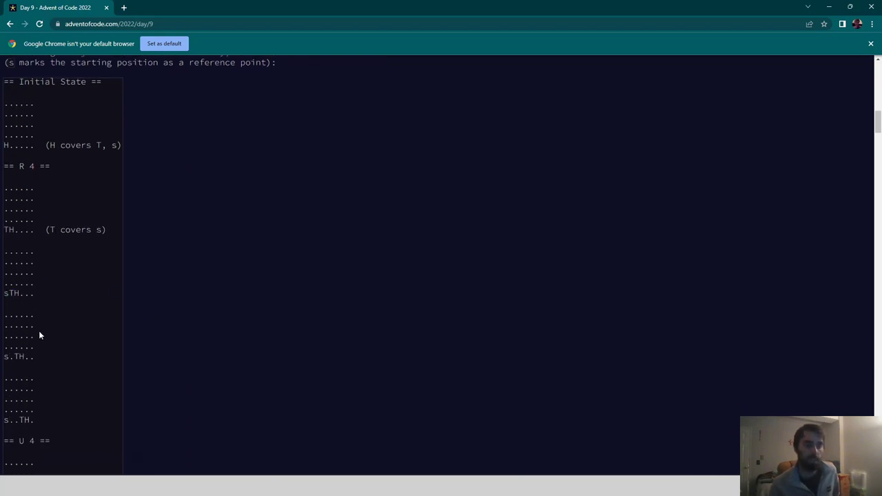
pyautogui.scroll(-3, 142, 336)
pyautogui.scroll(-3, 142, 332)
pyautogui.scroll(-2, 152, 353)
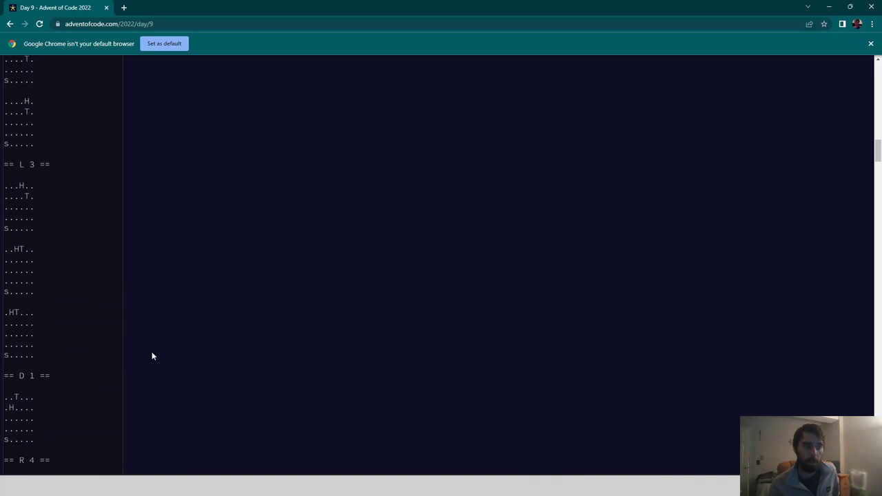
pyautogui.scroll(-5, 159, 338)
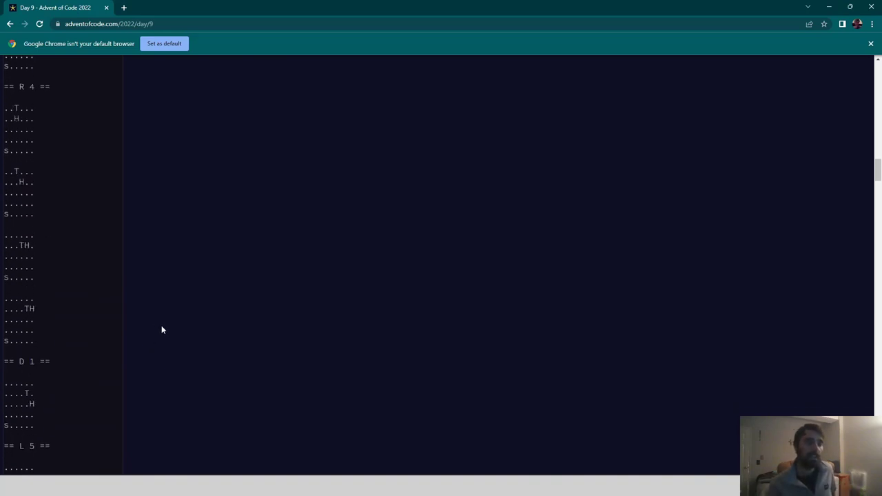
pyautogui.scroll(-10, 161, 330)
pyautogui.scroll(-15, 211, 315)
pyautogui.scroll(-2, 211, 315)
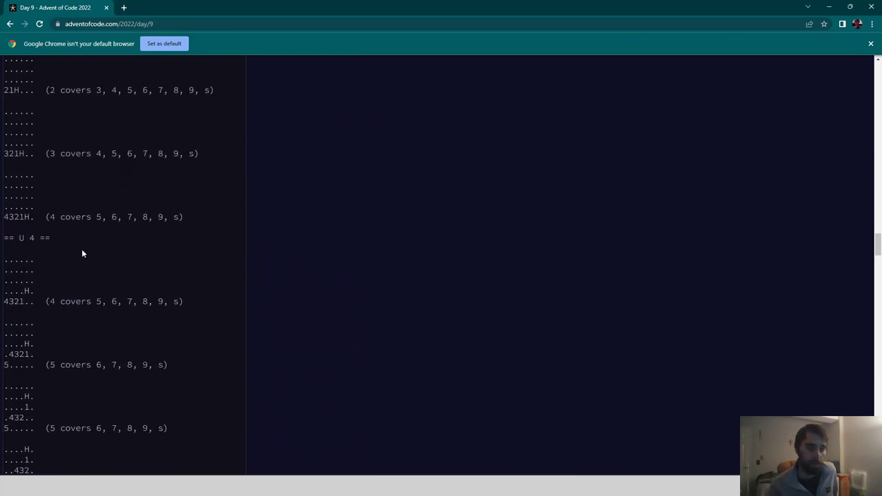
pyautogui.scroll(-1, 81, 250)
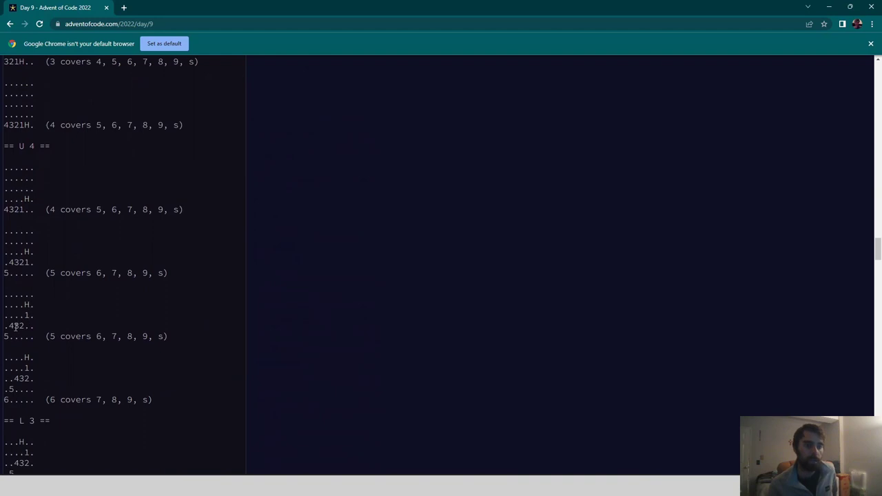
pyautogui.scroll(-3, 119, 363)
pyautogui.scroll(-2, 148, 305)
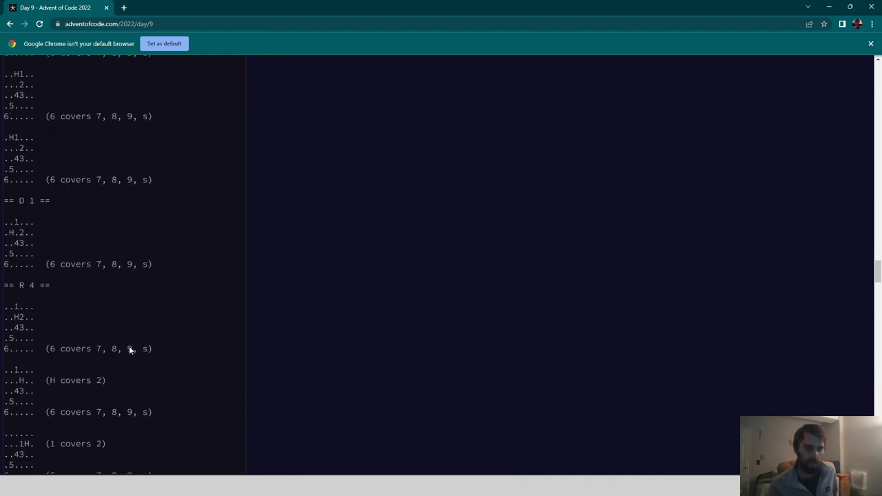
pyautogui.scroll(-2, 129, 346)
pyautogui.scroll(-2, 125, 350)
pyautogui.scroll(-3, 132, 301)
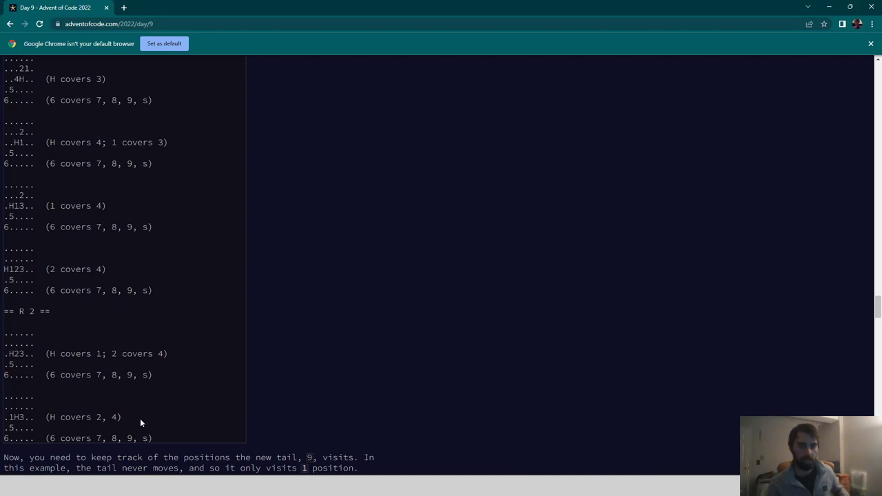
pyautogui.scroll(-5, 140, 420)
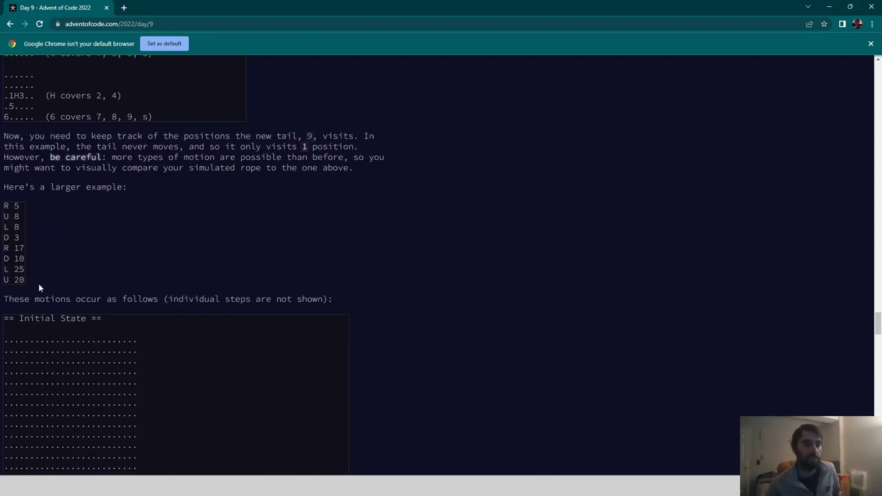
# Step: Highlight the larger example's motion list and the D 3 step count, then leave the puzzle page for the editor
pyautogui.moveTo(38, 284); pyautogui.dragTo(5, 207)
pyautogui.click(5, 210)
pyautogui.moveTo(5, 205); pyautogui.dragTo(37, 274)
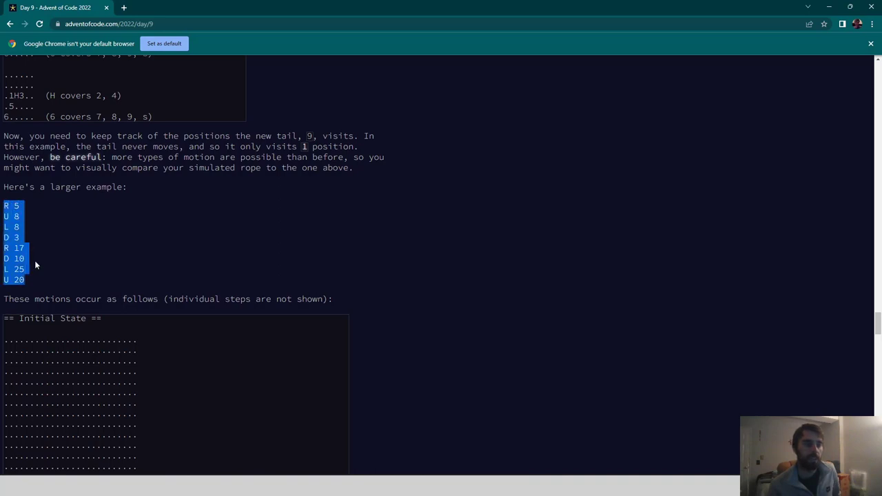
pyautogui.click(37, 274)
pyautogui.click(17, 207)
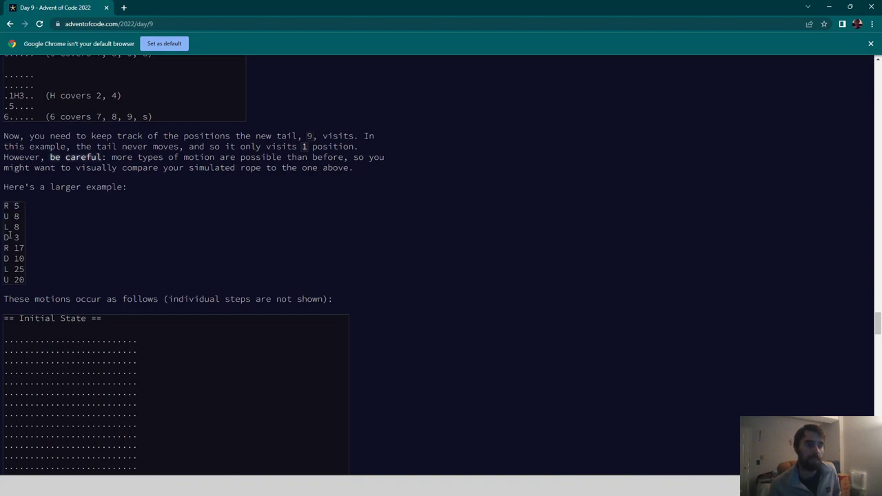
pyautogui.doubleClick(17, 238)
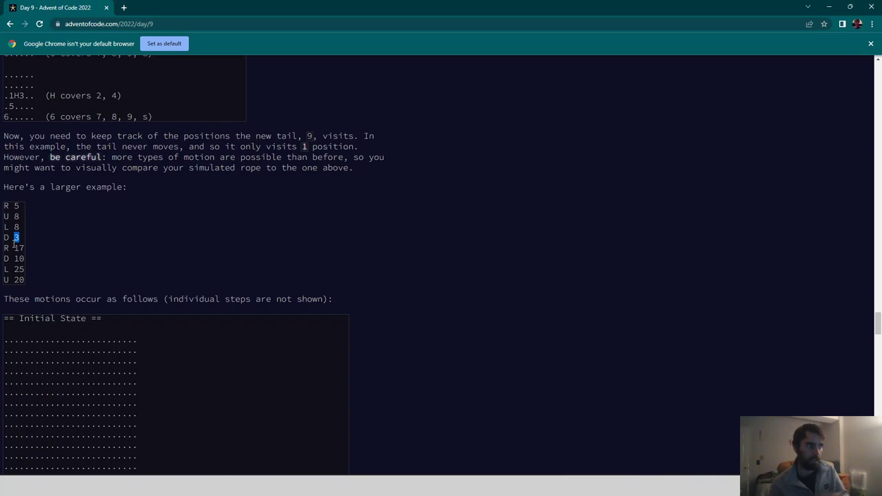
pyautogui.scroll(10, 151, 245)
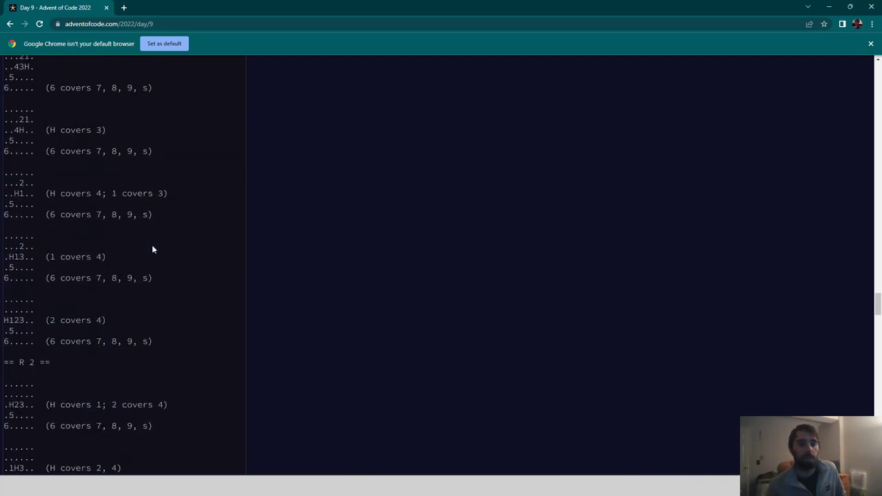
pyautogui.scroll(5, 146, 245)
pyautogui.scroll(5, 137, 242)
pyautogui.scroll(5, 124, 239)
pyautogui.scroll(8, 172, 238)
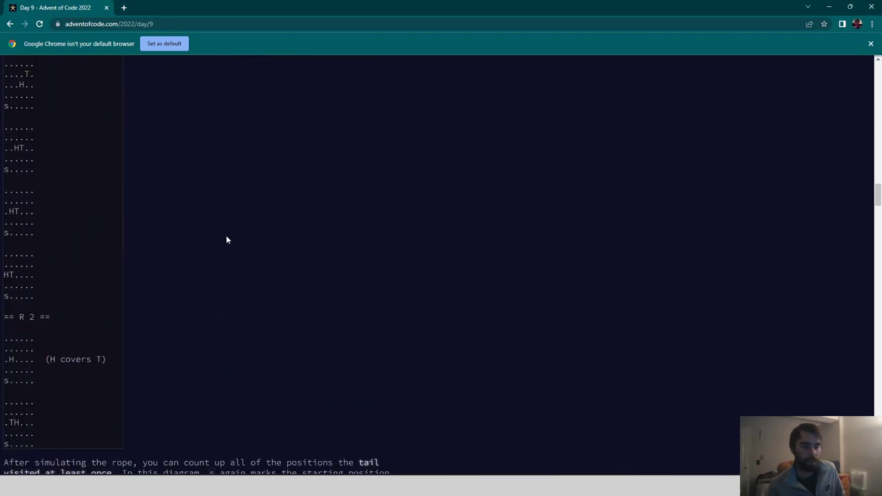
pyautogui.scroll(5, 399, 213)
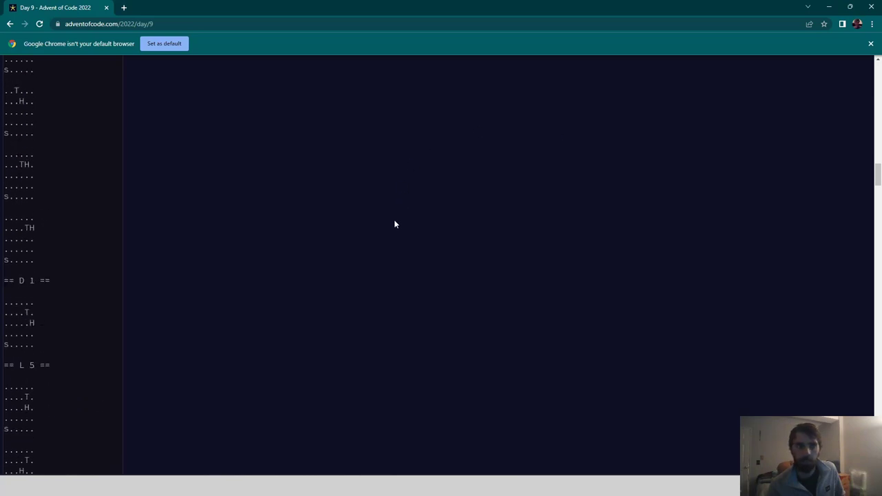
pyautogui.scroll(5, 389, 221)
pyautogui.scroll(5, 385, 221)
pyautogui.scroll(5, 385, 221)
pyautogui.scroll(2, 386, 222)
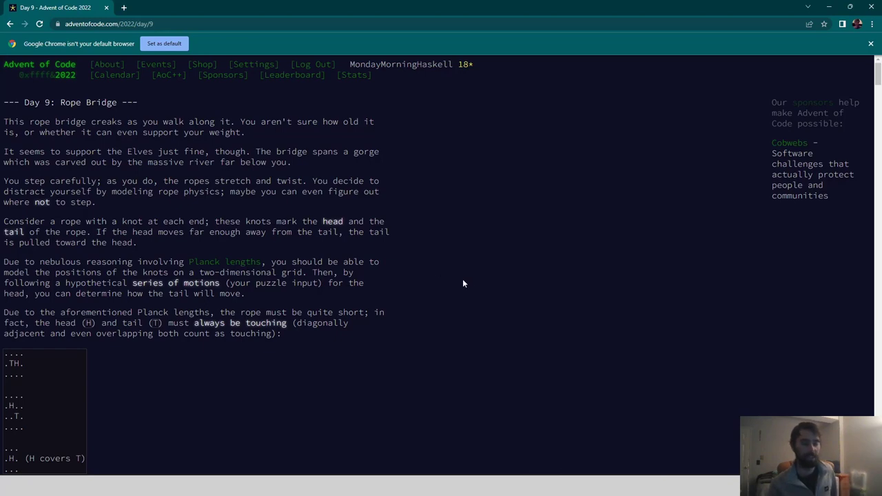
pyautogui.hotkey('alt', 'Tab')
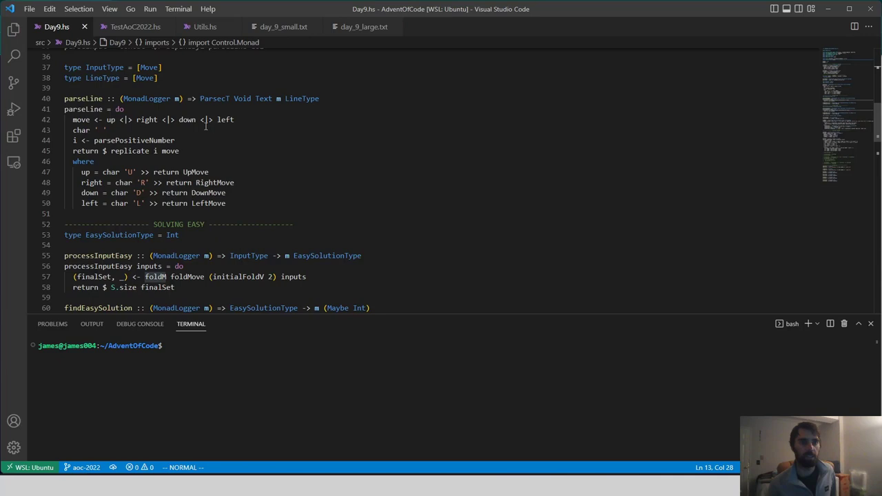
pyautogui.scroll(1, 248, 186)
pyautogui.scroll(1, 249, 186)
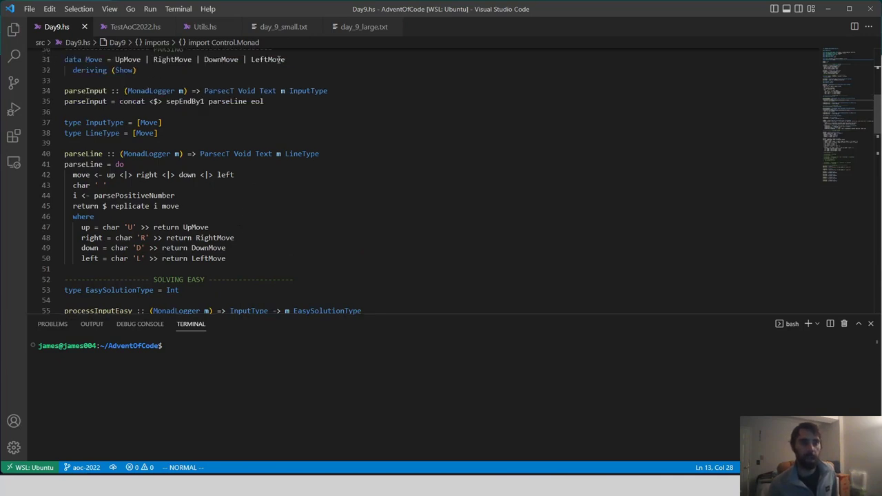
# Step: Look over the sample motions in day_9_small.txt and return to Day9.hs
pyautogui.click(284, 27)
pyautogui.click(97, 125)
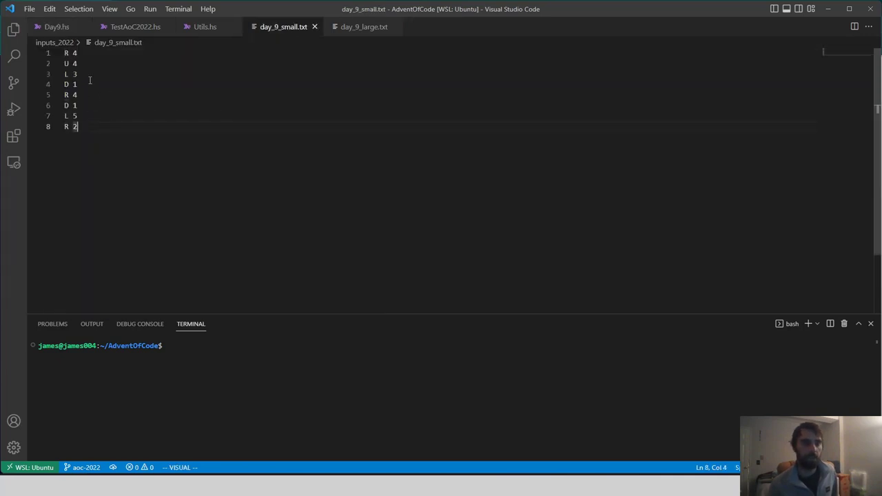
pyautogui.click(85, 51)
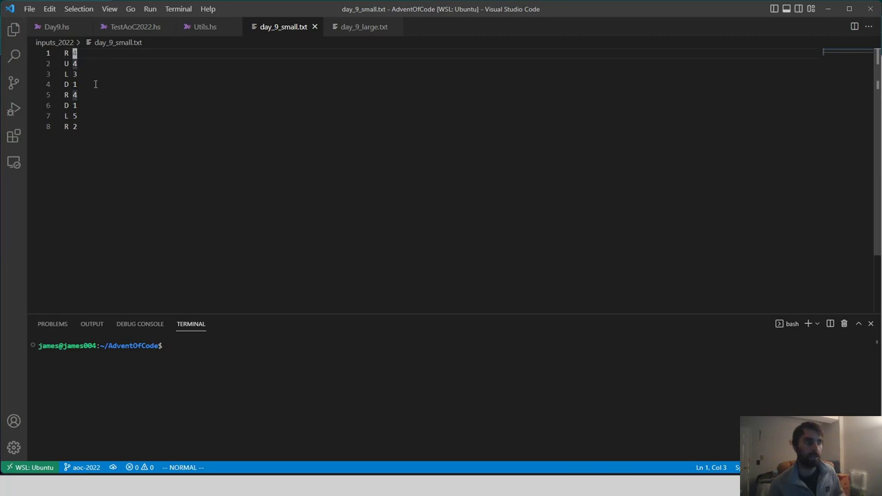
pyautogui.click(56, 26)
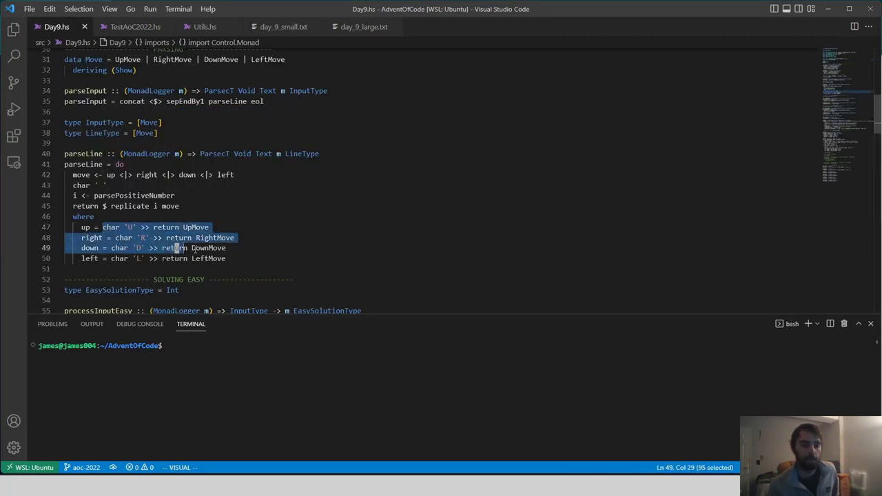
# Step: Review the four direction parser lines, the Move data type and the step-count reading line
pyautogui.moveTo(99, 230); pyautogui.dragTo(226, 258)
pyautogui.hotkey('ctrl', 'c')
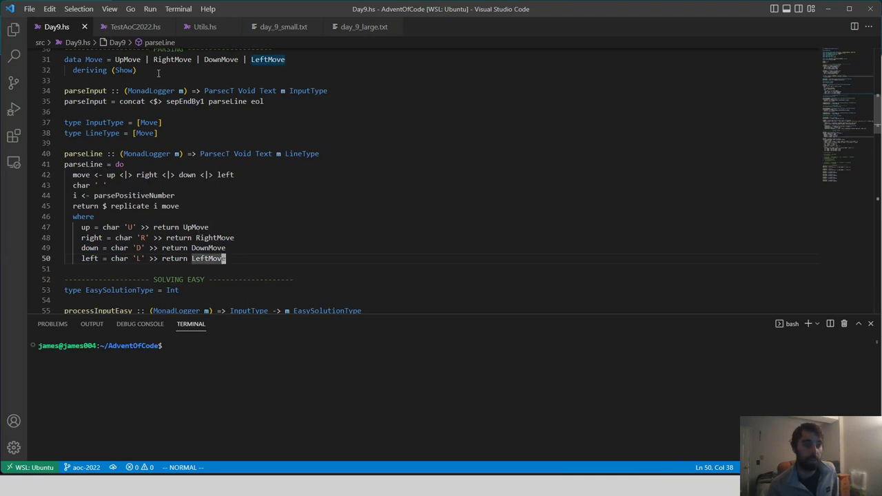
pyautogui.moveTo(158, 73); pyautogui.dragTo(66, 59)
pyautogui.hotkey('ctrl', 'c')
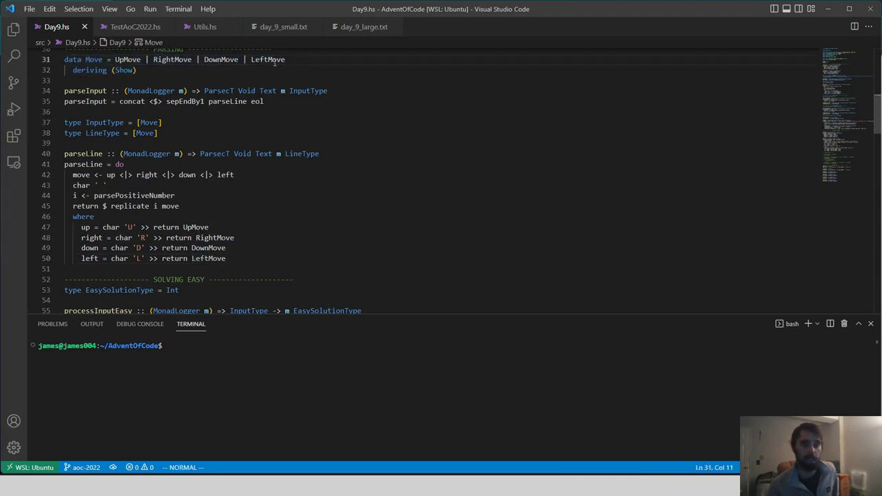
pyautogui.press('j')
pyautogui.press('j')
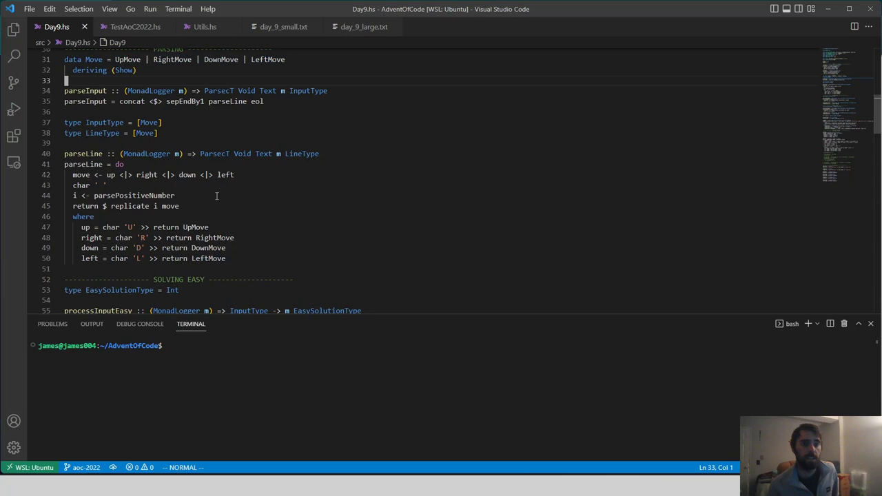
pyautogui.click(173, 206)
pyautogui.moveTo(193, 196); pyautogui.dragTo(66, 195)
pyautogui.hotkey('ctrl', 'c')
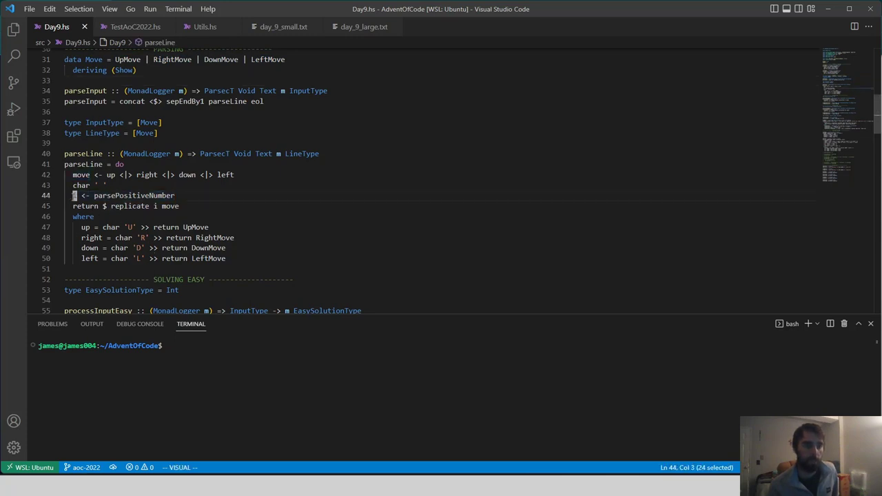
# Step: Review the concat call on line 35 and the InputType declaration on line 37
pyautogui.doubleClick(145, 103)
pyautogui.click(124, 122)
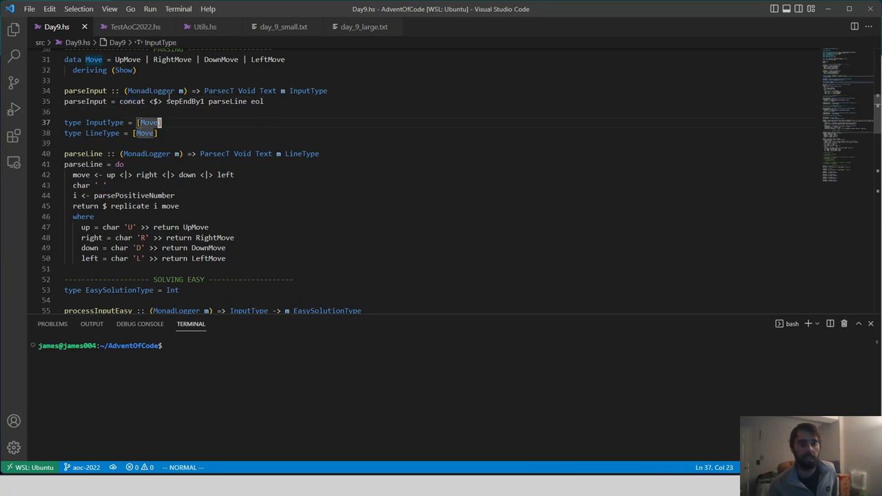
pyautogui.scroll(1, 124, 122)
pyautogui.scroll(1, 124, 122)
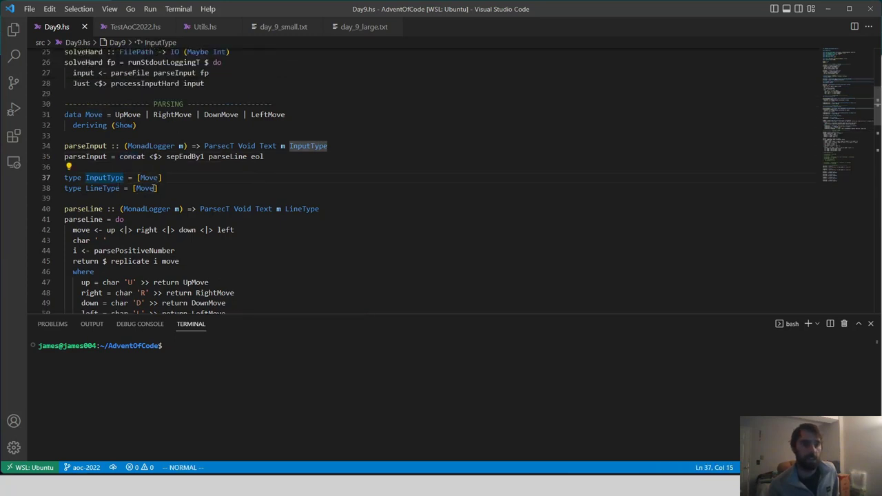
pyautogui.moveTo(165, 180); pyautogui.dragTo(65, 178)
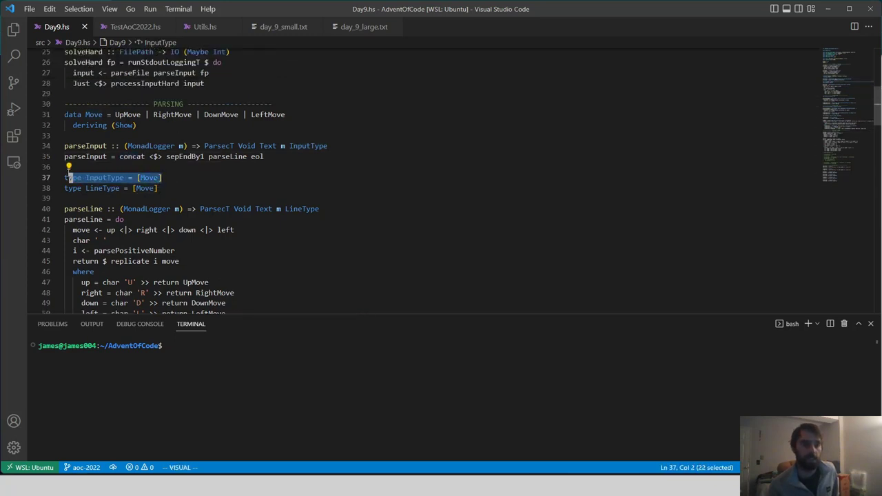
pyautogui.click(119, 178)
pyautogui.scroll(-1, 282, 181)
pyautogui.scroll(-5, 281, 181)
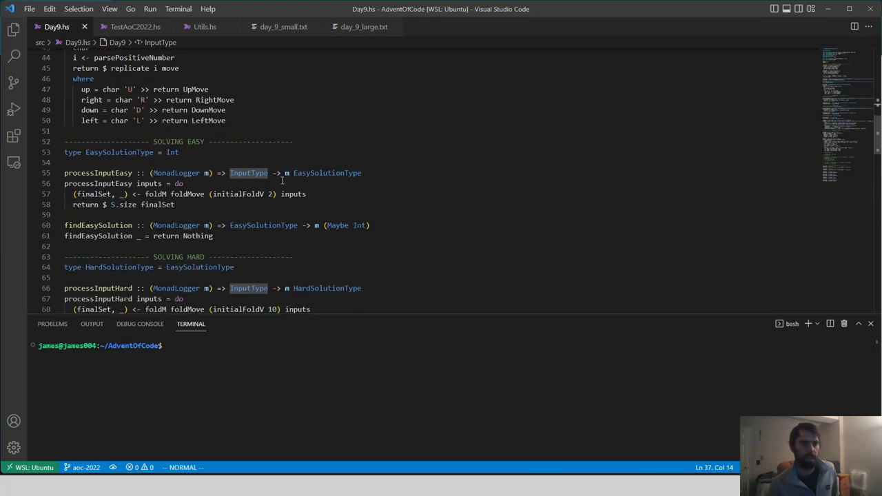
pyautogui.scroll(-2, 282, 181)
pyautogui.scroll(-3, 282, 181)
pyautogui.scroll(-2, 276, 174)
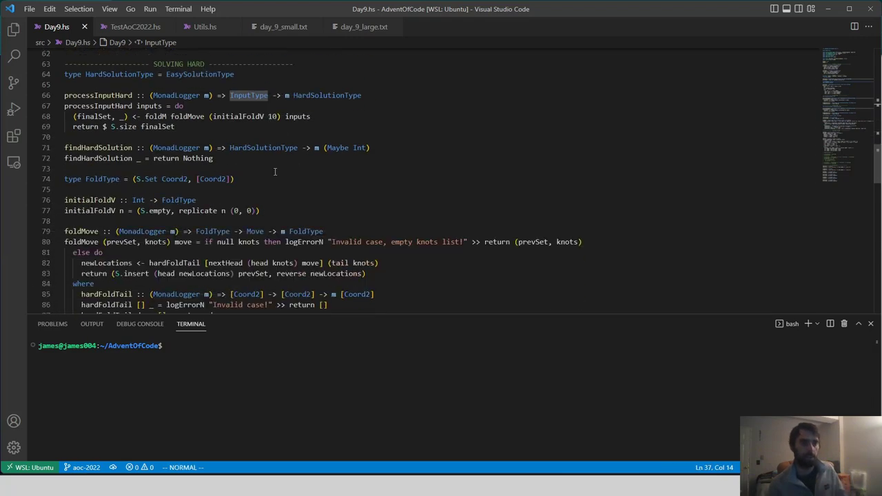
pyautogui.scroll(-2, 273, 169)
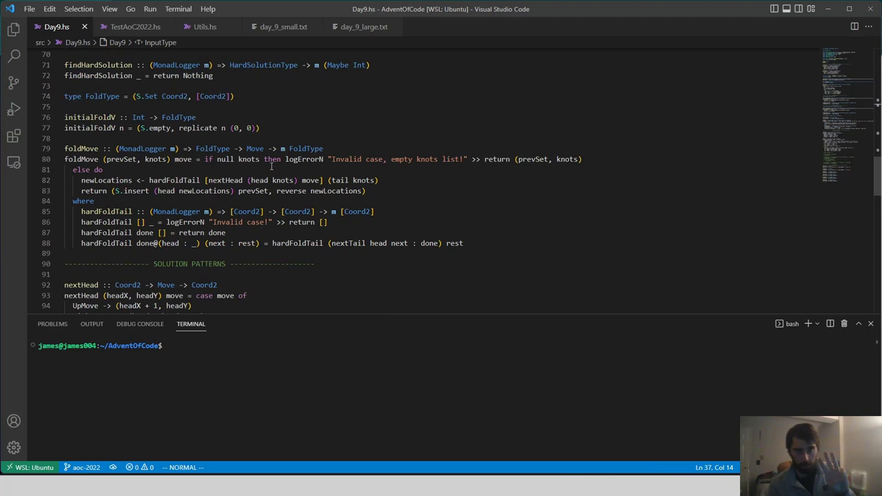
pyautogui.scroll(-3, 271, 166)
pyautogui.scroll(-3, 267, 176)
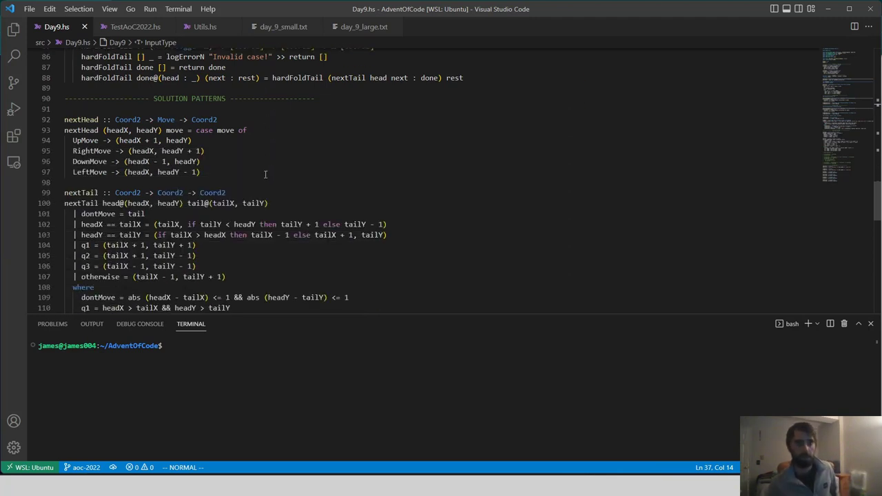
pyautogui.click(105, 130)
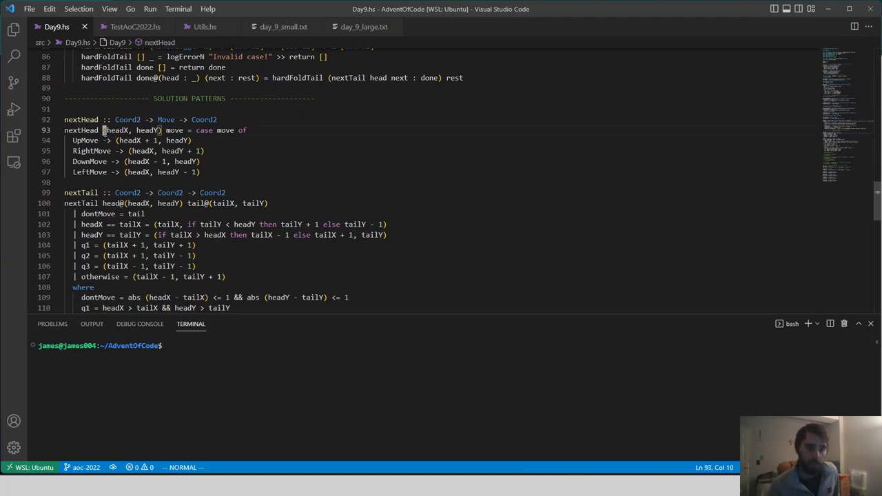
pyautogui.doubleClick(173, 130)
pyautogui.click(171, 141)
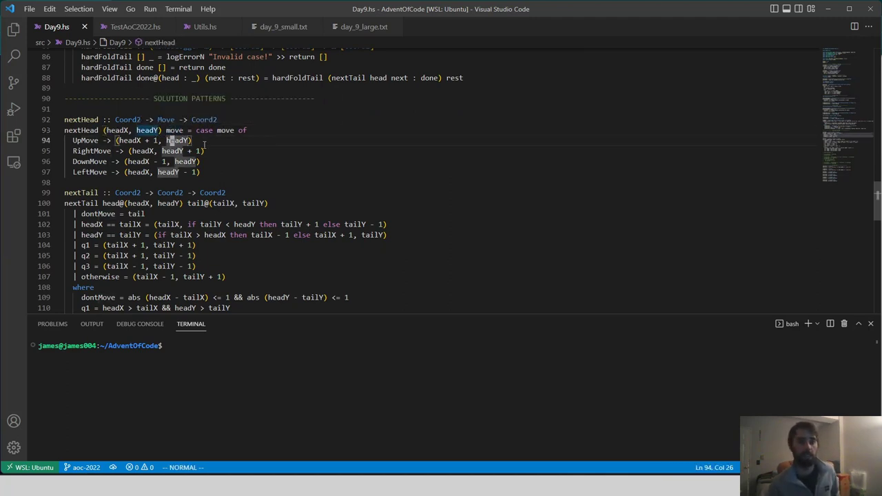
pyautogui.click(205, 145)
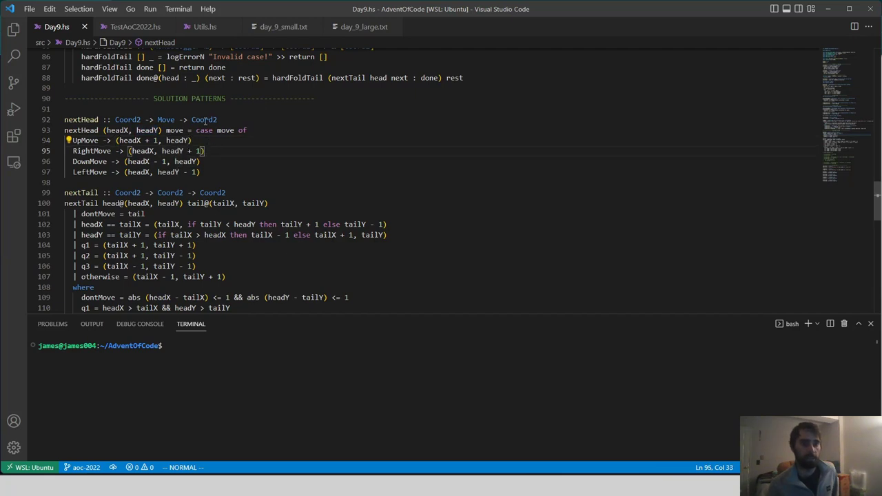
pyautogui.moveTo(129, 140)
pyautogui.mouseDown()
pyautogui.moveTo(103, 130)
pyautogui.moveTo(158, 139)
pyautogui.mouseUp()
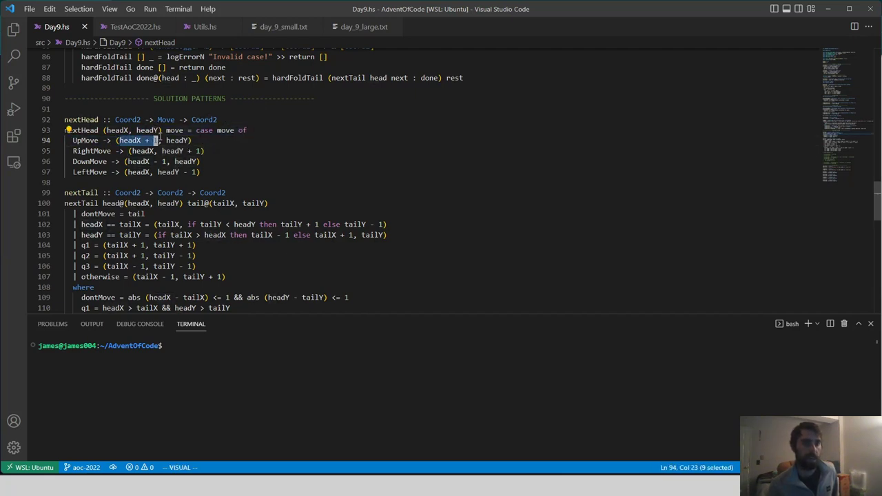
pyautogui.press('Escape')
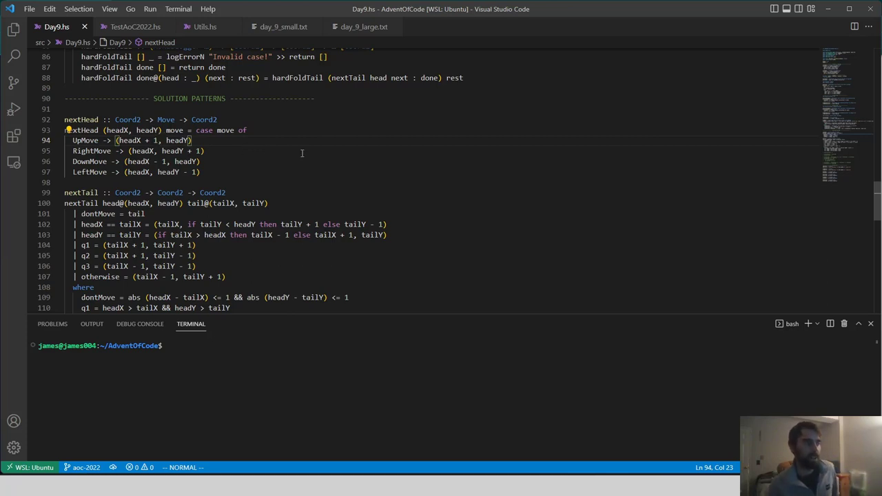
pyautogui.click(118, 141)
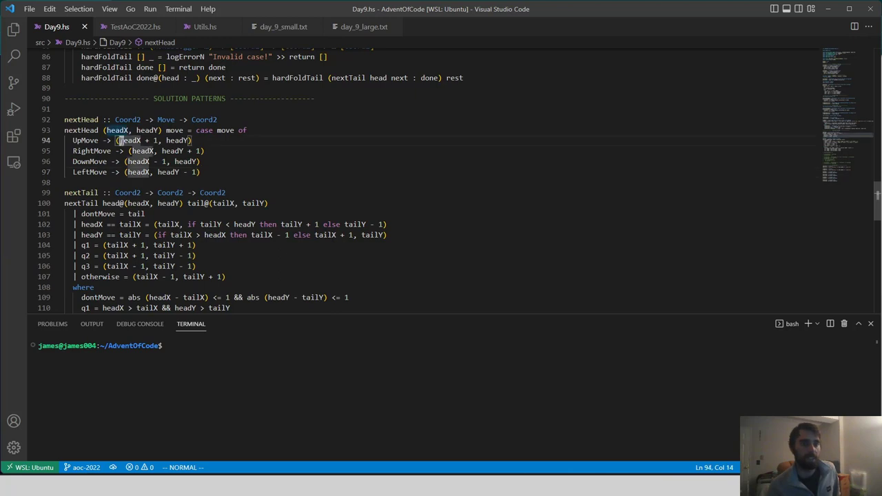
pyautogui.moveTo(119, 140); pyautogui.dragTo(163, 140)
pyautogui.click(164, 141)
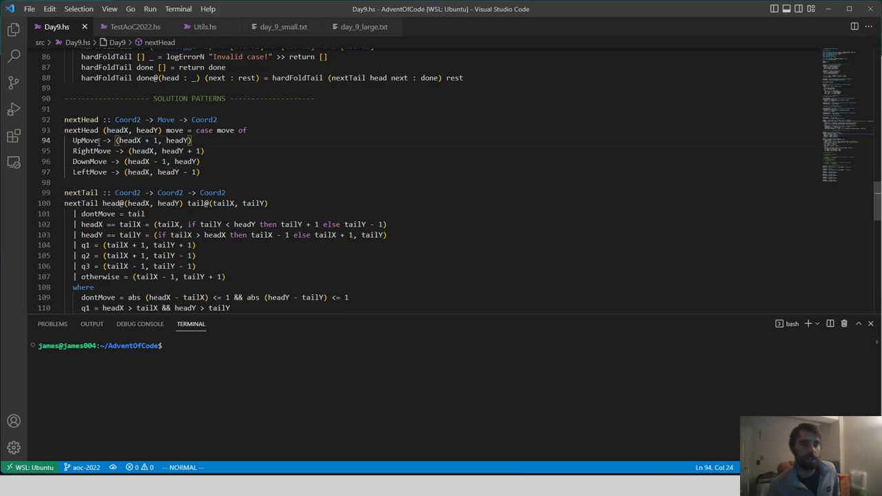
pyautogui.click(94, 141)
pyautogui.click(131, 140)
pyautogui.click(172, 141)
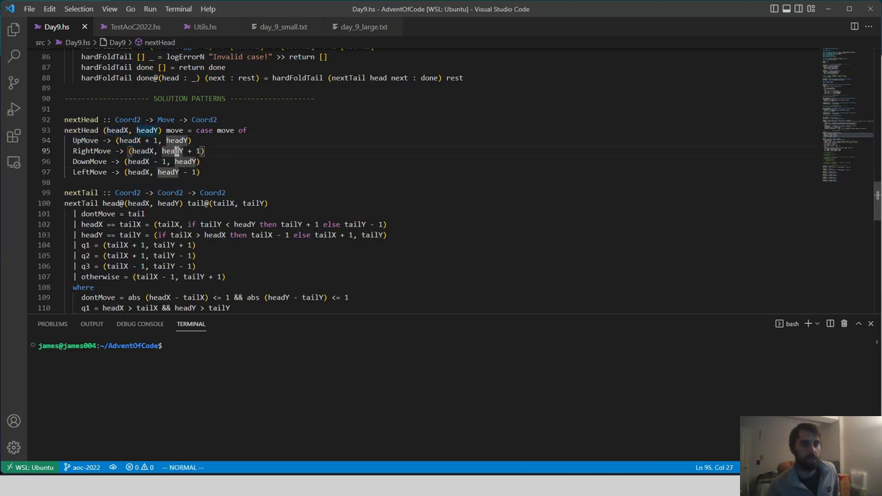
pyautogui.click(207, 152)
pyautogui.click(223, 169)
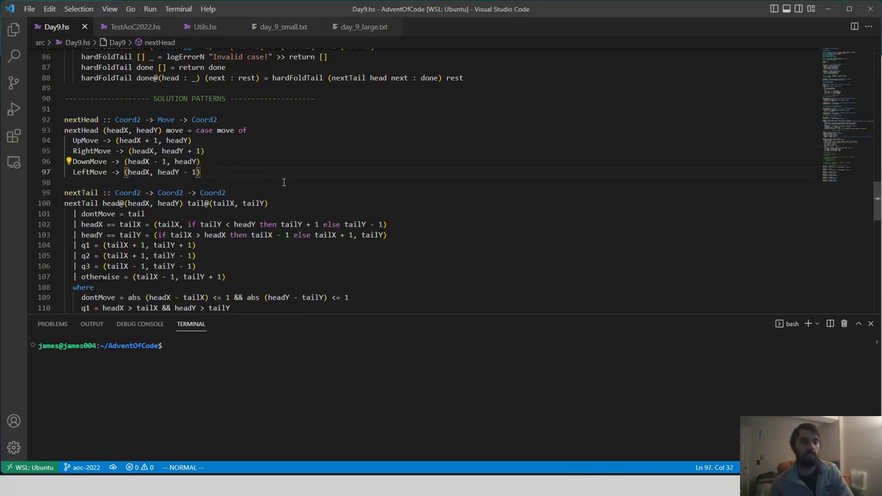
pyautogui.scroll(-2, 285, 182)
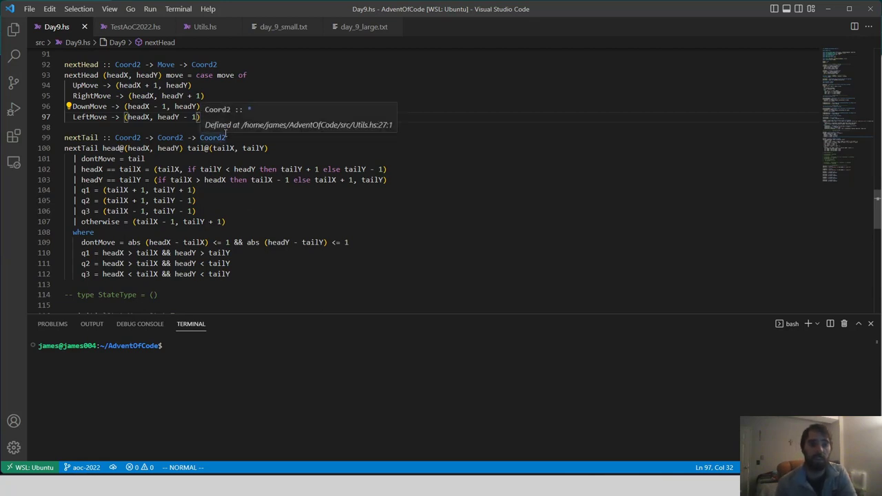
pyautogui.doubleClick(170, 138)
pyautogui.click(185, 125)
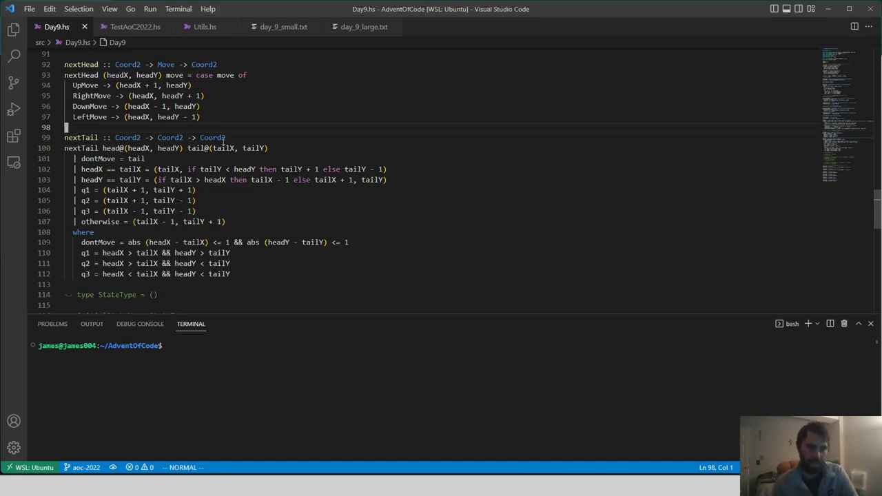
pyautogui.click(177, 159)
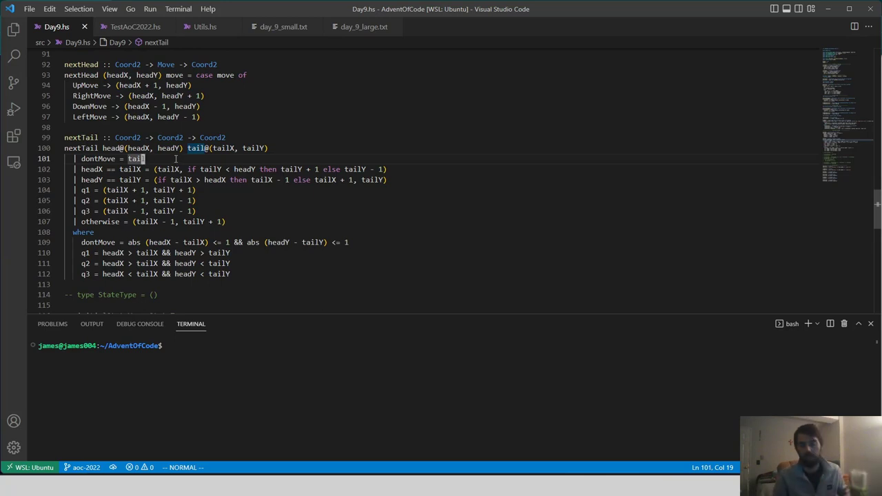
pyautogui.click(210, 185)
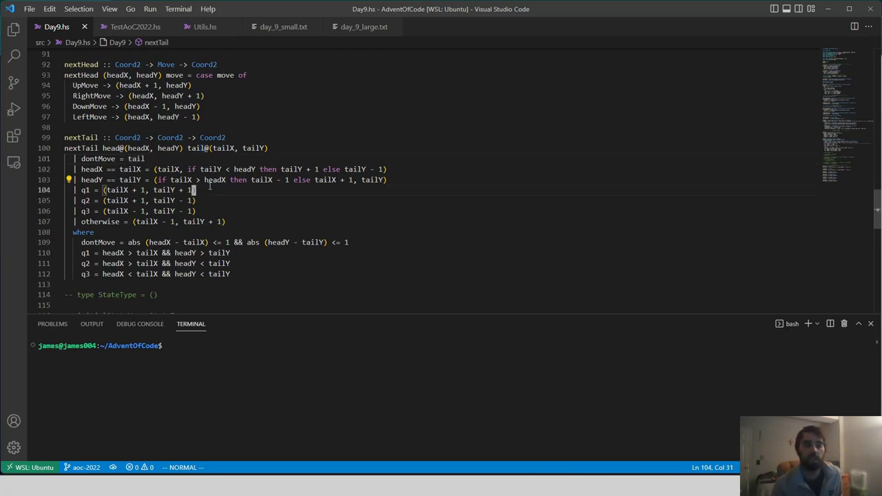
pyautogui.click(263, 232)
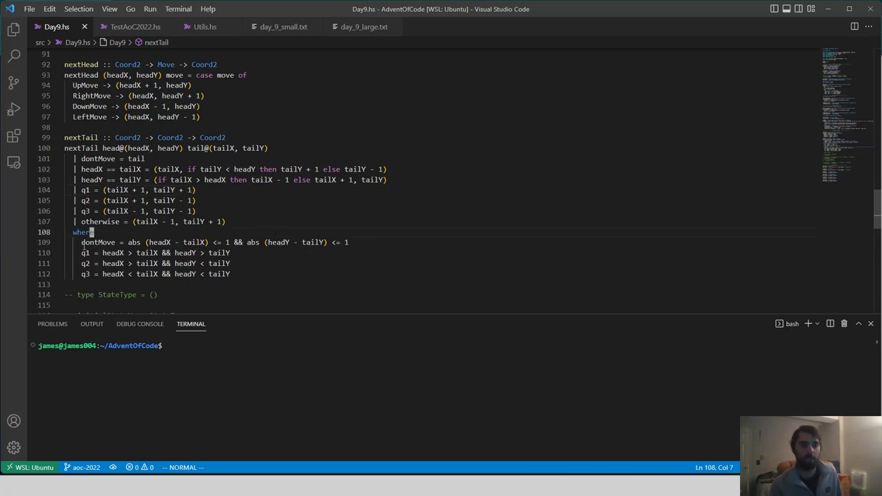
pyautogui.moveTo(83, 246); pyautogui.dragTo(374, 239)
pyautogui.click(374, 239)
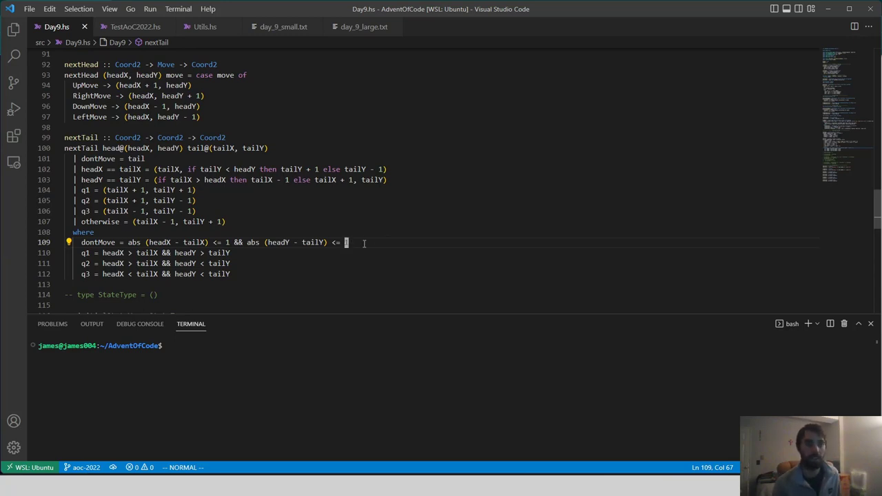
pyautogui.moveTo(364, 243); pyautogui.dragTo(82, 244)
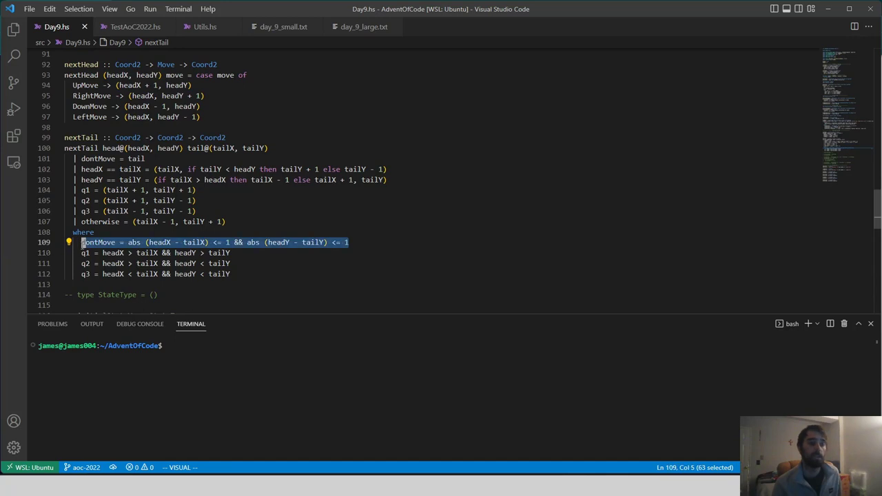
pyautogui.click(84, 158)
pyautogui.click(144, 158)
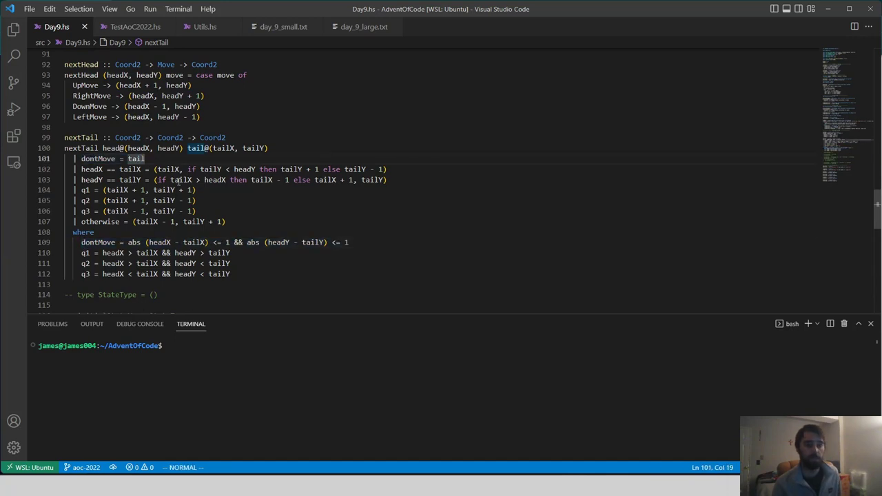
pyautogui.moveTo(81, 170)
pyautogui.mouseDown()
pyautogui.moveTo(141, 169)
pyautogui.moveTo(85, 170)
pyautogui.mouseUp()
pyautogui.click(141, 170)
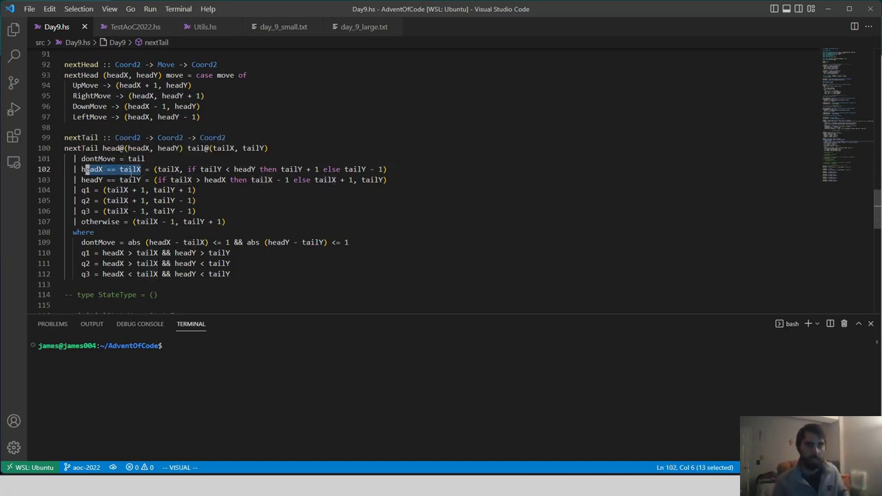
pyautogui.click(190, 189)
pyautogui.click(164, 169)
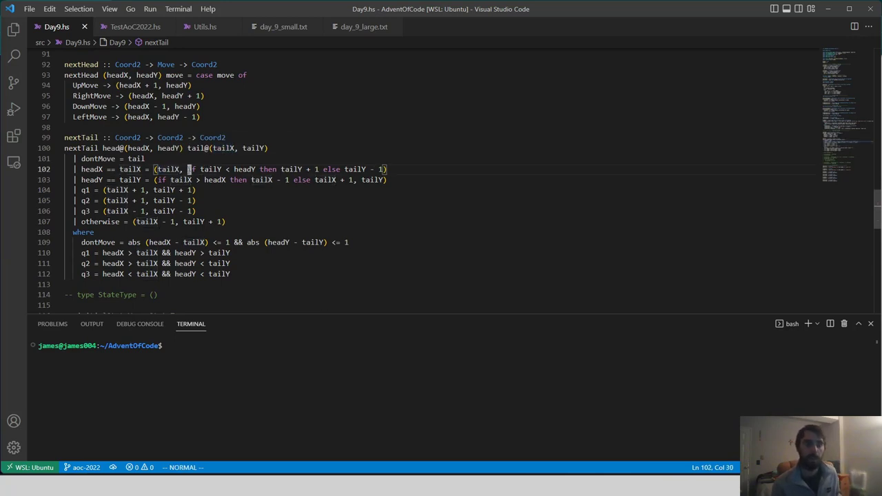
pyautogui.moveTo(188, 170); pyautogui.dragTo(278, 170)
pyautogui.click(281, 170)
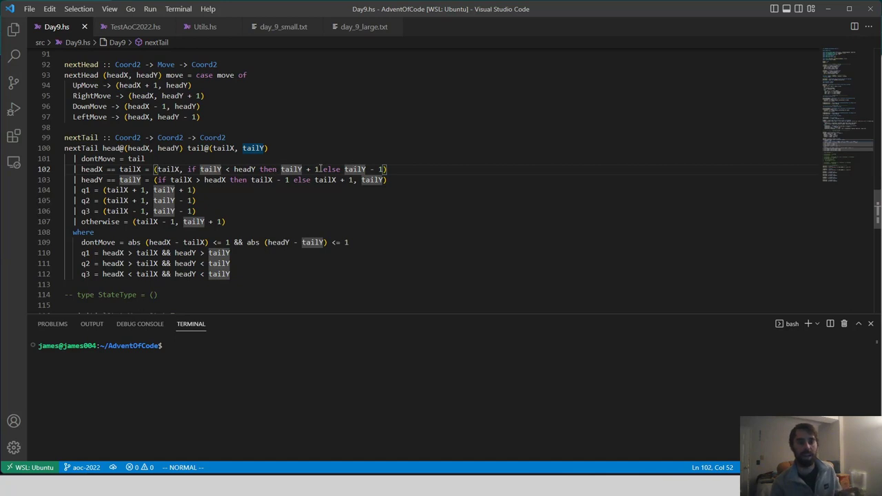
pyautogui.press('$')
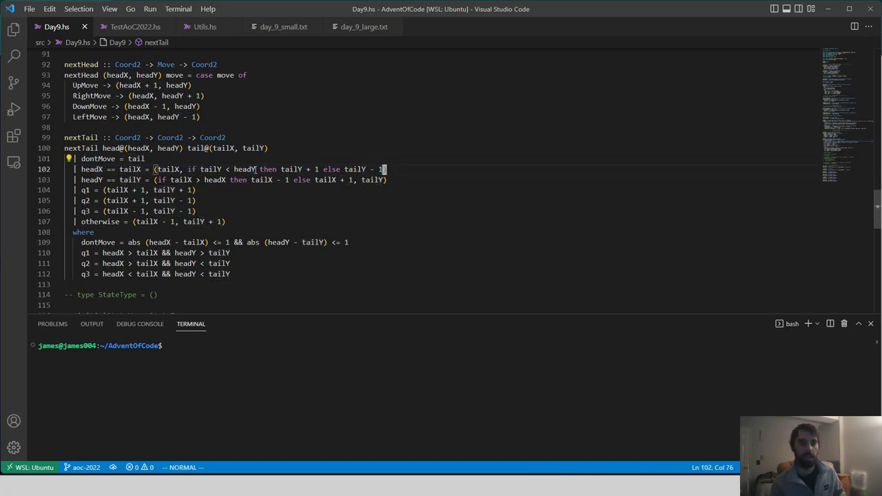
pyautogui.moveTo(201, 169); pyautogui.dragTo(256, 169)
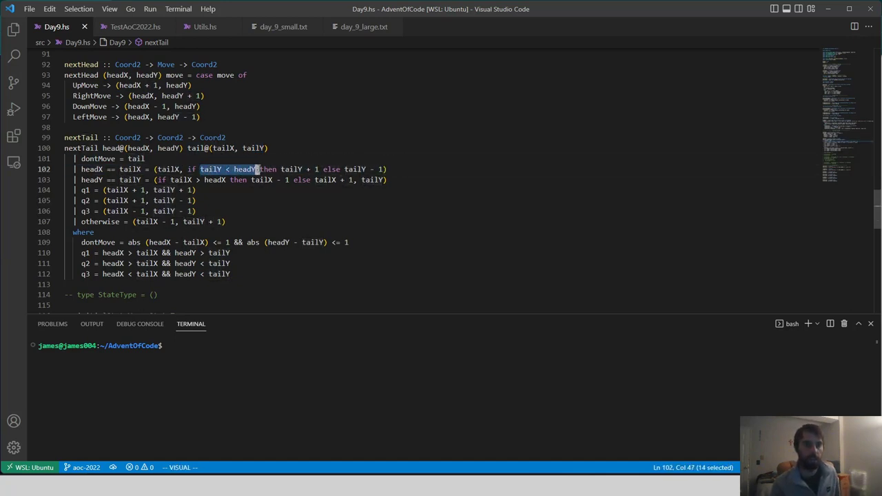
pyautogui.click(260, 169)
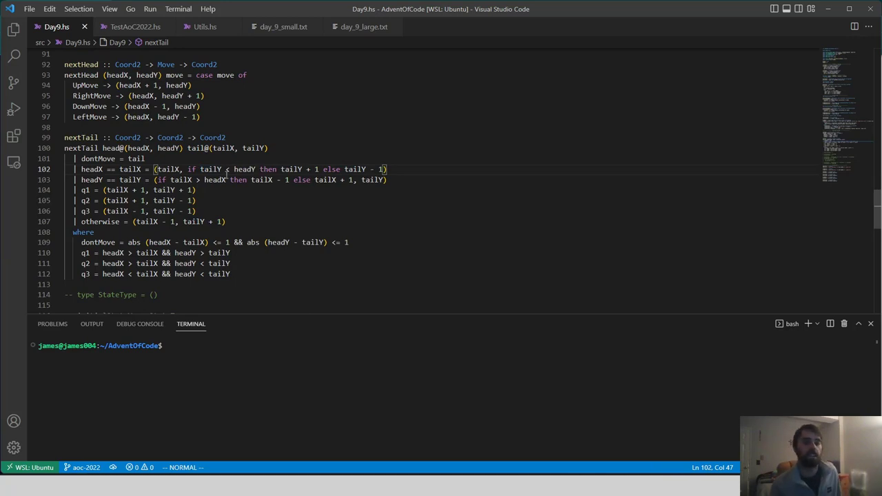
pyautogui.moveTo(82, 170)
pyautogui.mouseDown()
pyautogui.moveTo(387, 170)
pyautogui.moveTo(88, 181)
pyautogui.mouseUp()
pyautogui.click(388, 170)
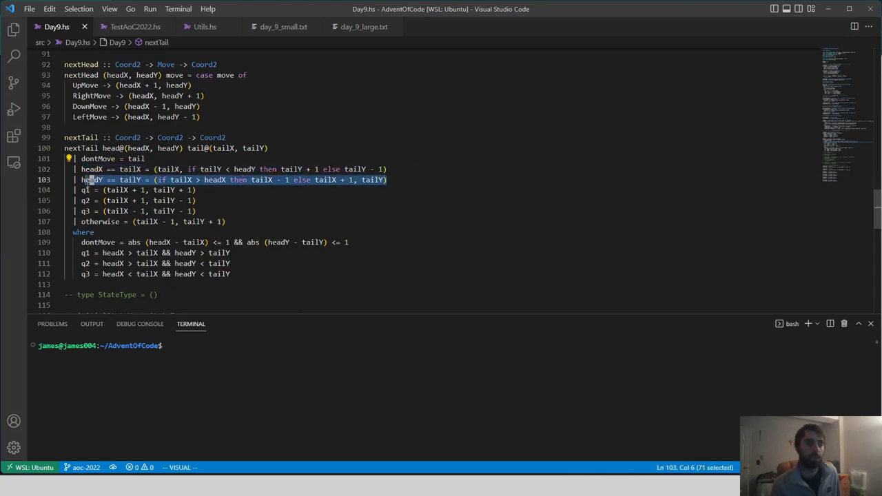
pyautogui.click(82, 180)
pyautogui.click(239, 200)
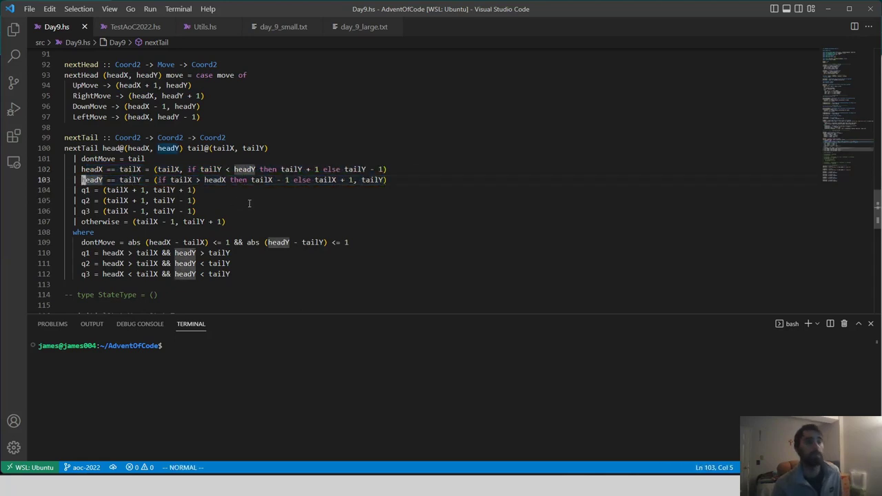
pyautogui.click(238, 192)
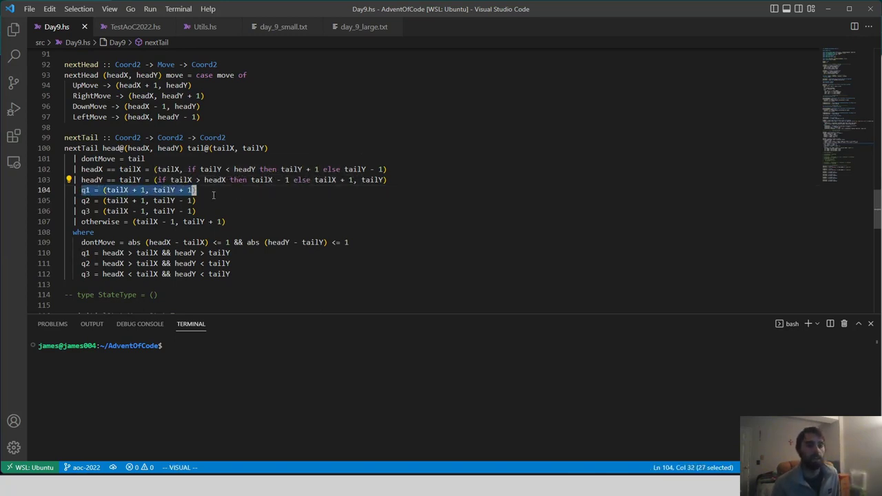
pyautogui.moveTo(79, 190)
pyautogui.mouseDown()
pyautogui.moveTo(228, 213)
pyautogui.moveTo(75, 190)
pyautogui.mouseUp()
pyautogui.click(228, 213)
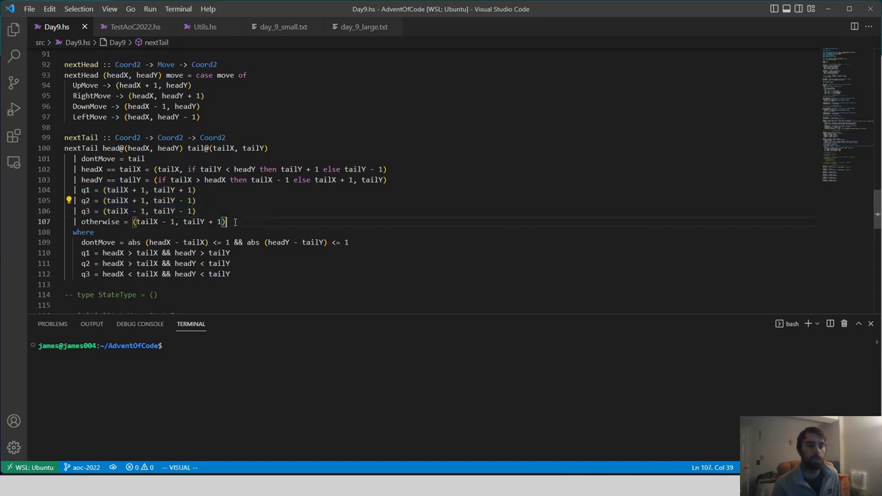
pyautogui.click(75, 190)
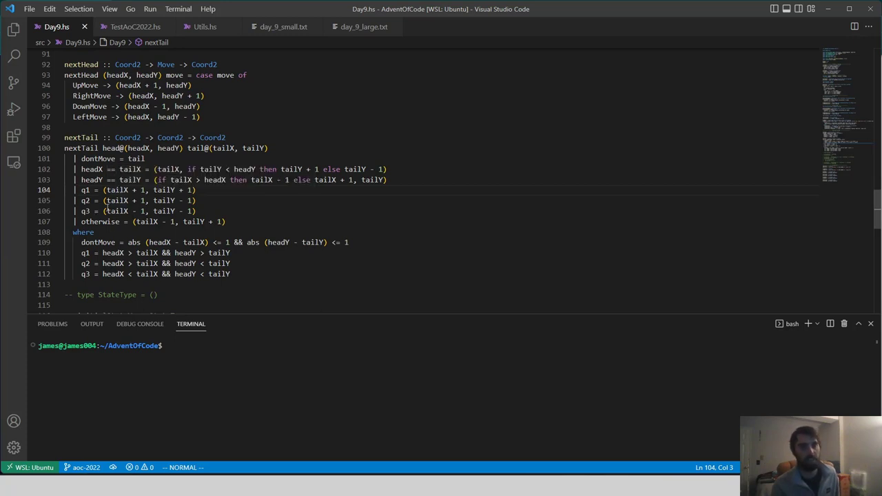
pyautogui.press('w')
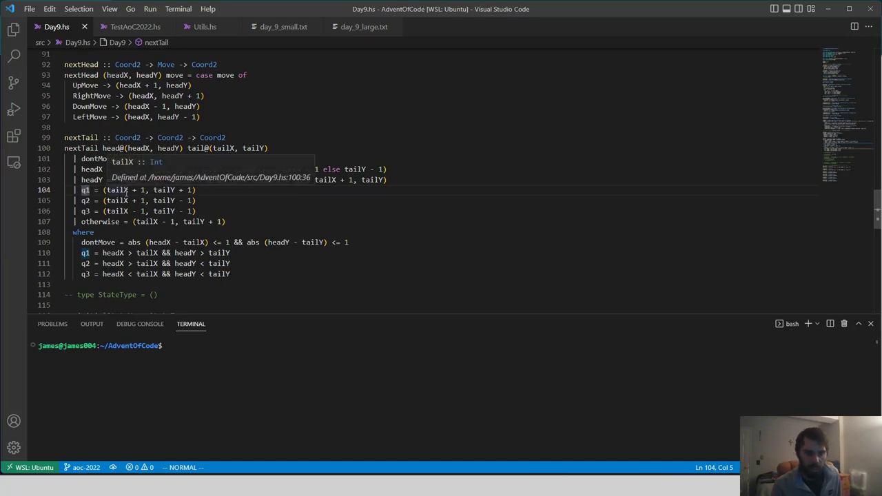
pyautogui.click(220, 189)
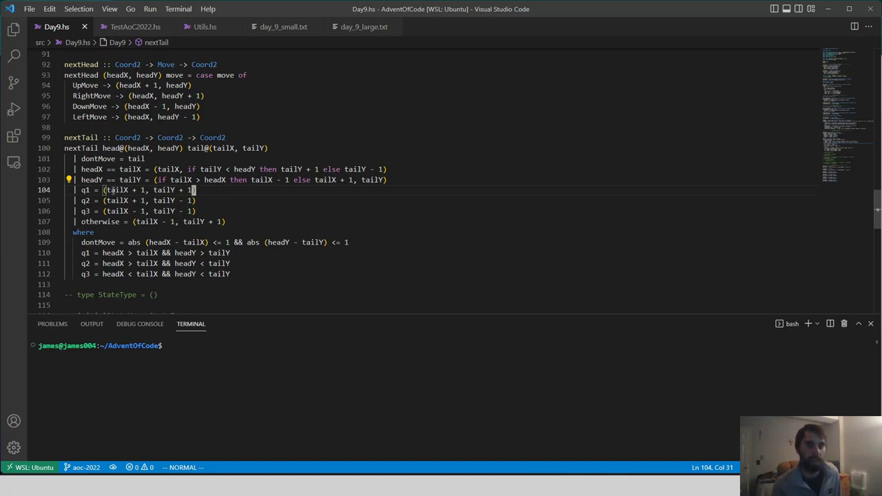
pyautogui.press('v')
pyautogui.press('k')
pyautogui.press('j')
pyautogui.press('%')
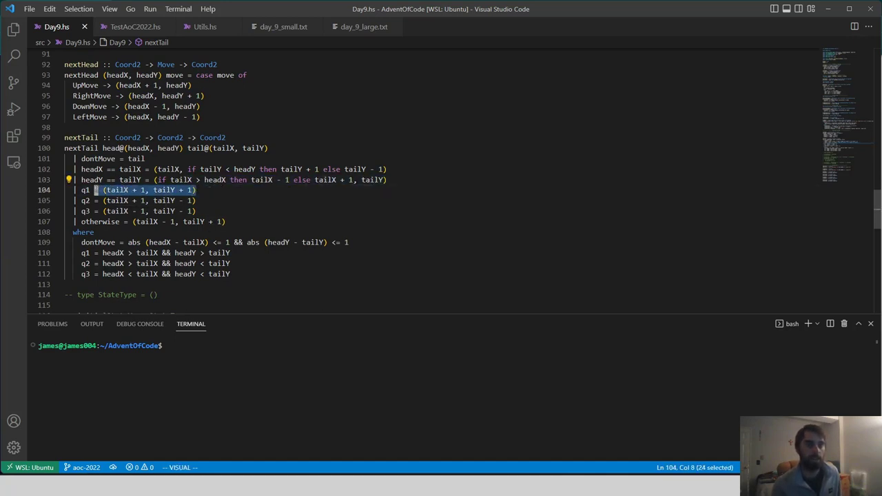
pyautogui.press('Escape')
pyautogui.press('j')
pyautogui.press('v')
pyautogui.press('w')
pyautogui.press('w')
pyautogui.press('w')
pyautogui.press('Escape')
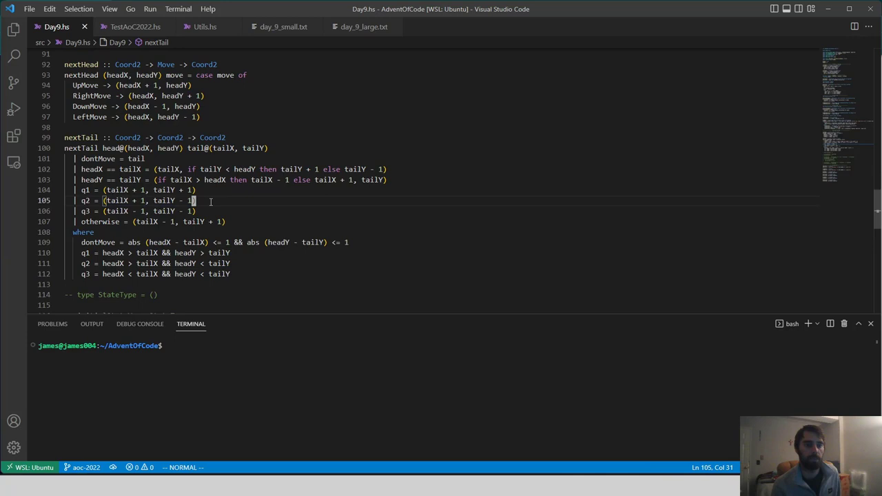
pyautogui.press('j')
pyautogui.press('v')
pyautogui.press('$')
pyautogui.press('%')
pyautogui.press('Escape')
pyautogui.press('j')
pyautogui.press('%')
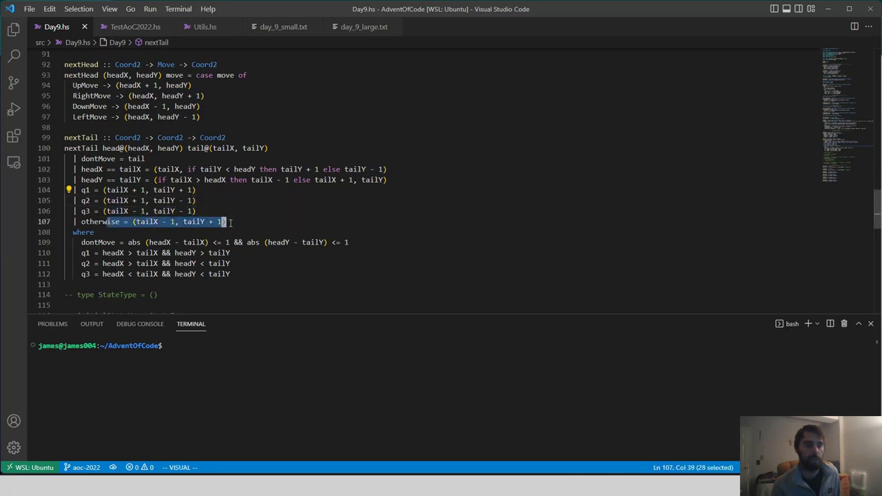
pyautogui.press('Escape')
pyautogui.moveTo(234, 280)
pyautogui.mouseDown()
pyautogui.moveTo(79, 253)
pyautogui.moveTo(249, 253)
pyautogui.mouseUp()
pyautogui.press('Escape')
pyautogui.click(104, 252)
pyautogui.click(147, 253)
pyautogui.press('Escape')
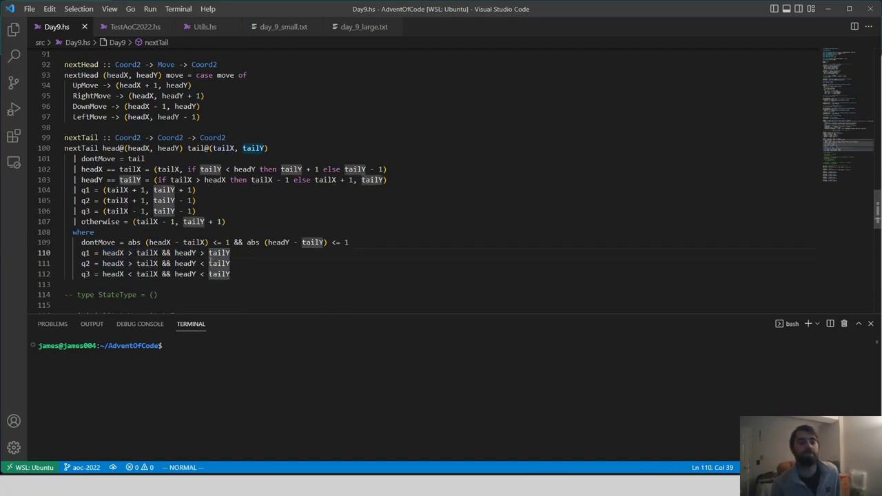
pyautogui.moveTo(219, 263)
pyautogui.click(117, 274)
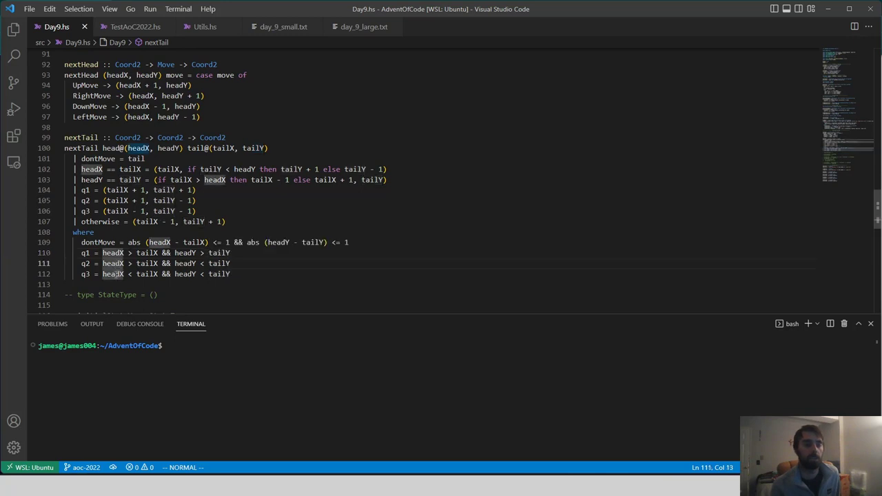
pyautogui.click(229, 221)
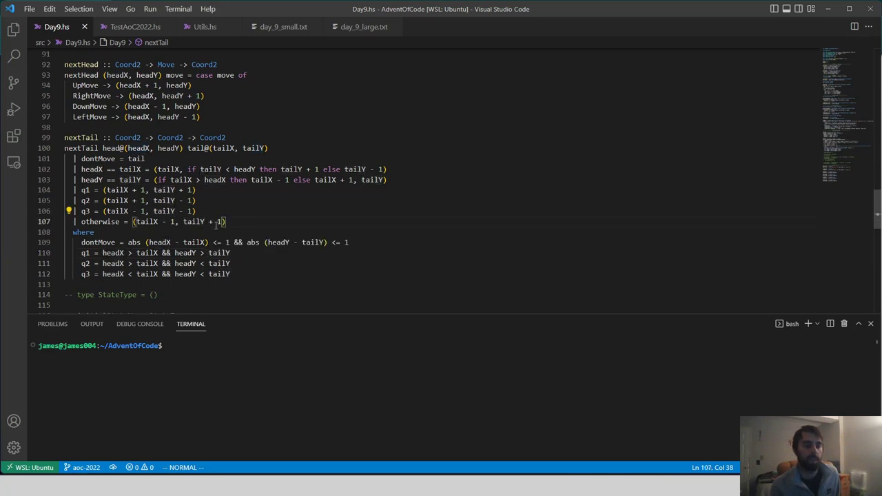
pyautogui.press('v')
pyautogui.press('%')
pyautogui.press('Escape')
pyautogui.click(241, 220)
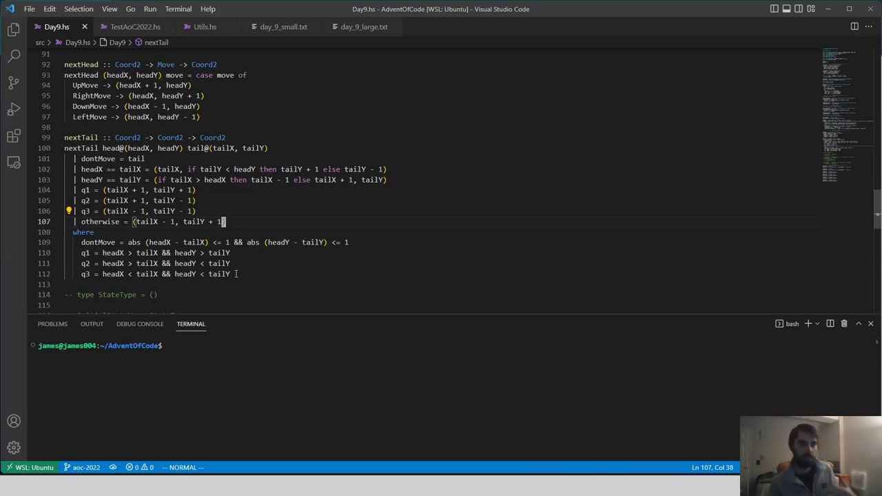
pyautogui.moveTo(243, 273); pyautogui.dragTo(203, 117)
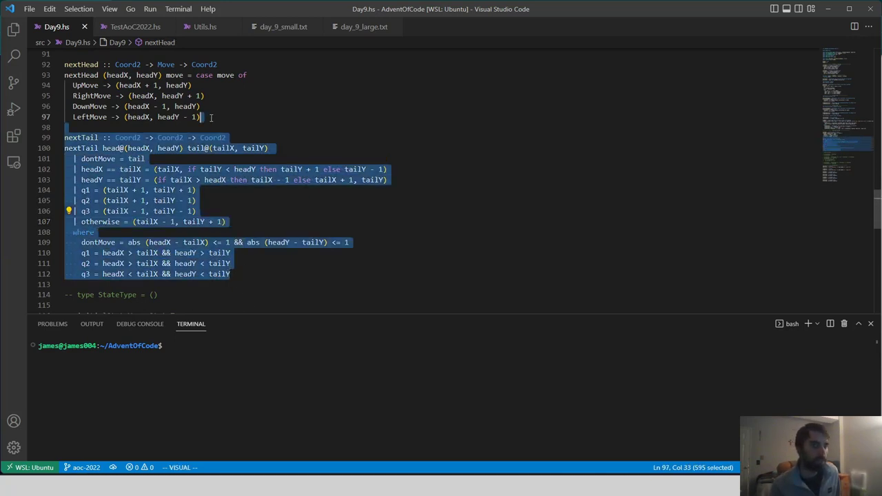
pyautogui.click(211, 117)
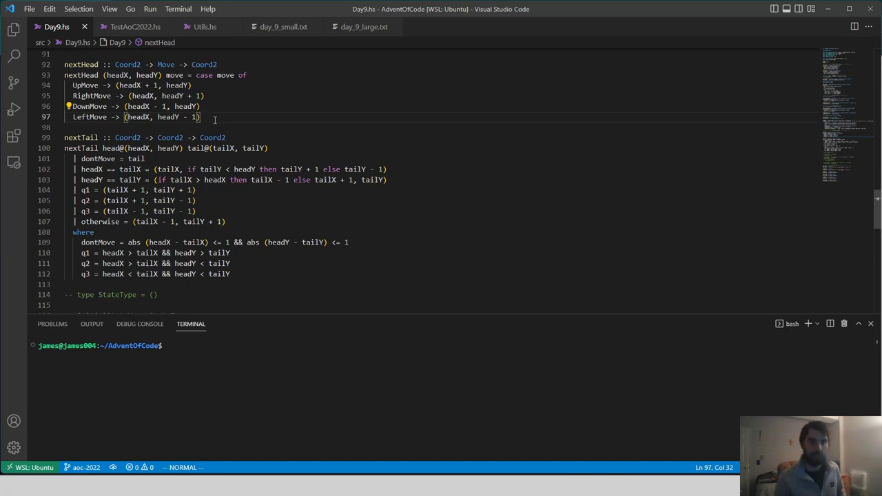
pyautogui.scroll(1, 250, 155)
pyautogui.scroll(3, 251, 206)
pyautogui.scroll(3, 252, 233)
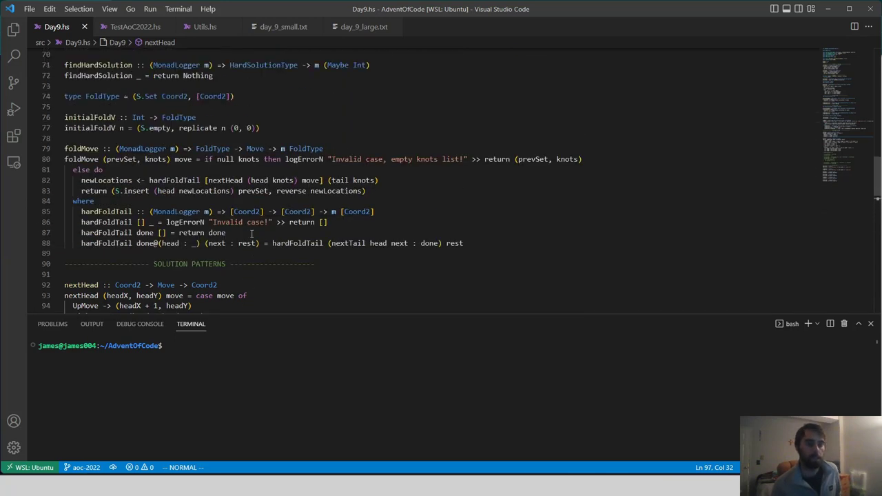
pyautogui.scroll(3, 252, 233)
pyautogui.scroll(2, 337, 246)
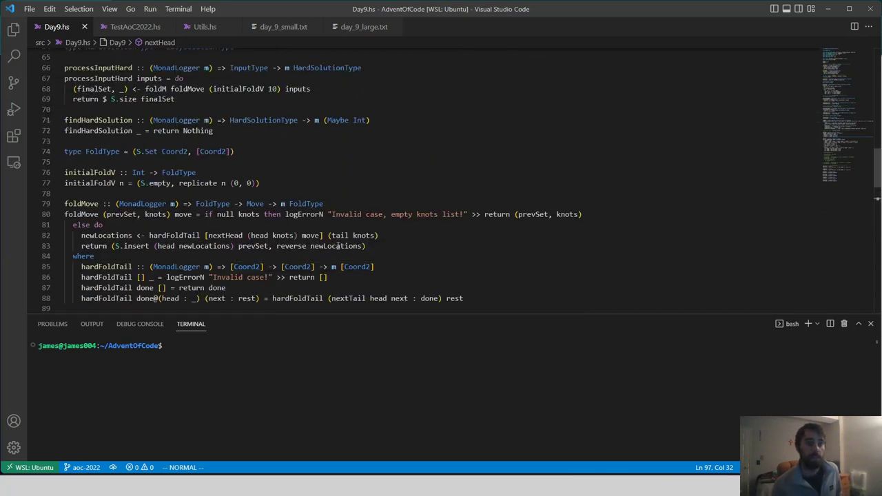
pyautogui.moveTo(312, 194); pyautogui.dragTo(463, 299)
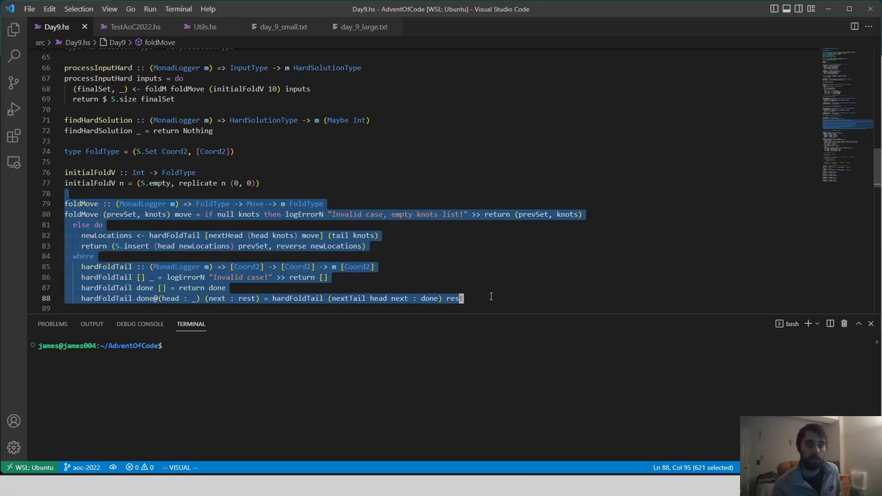
pyautogui.click(463, 299)
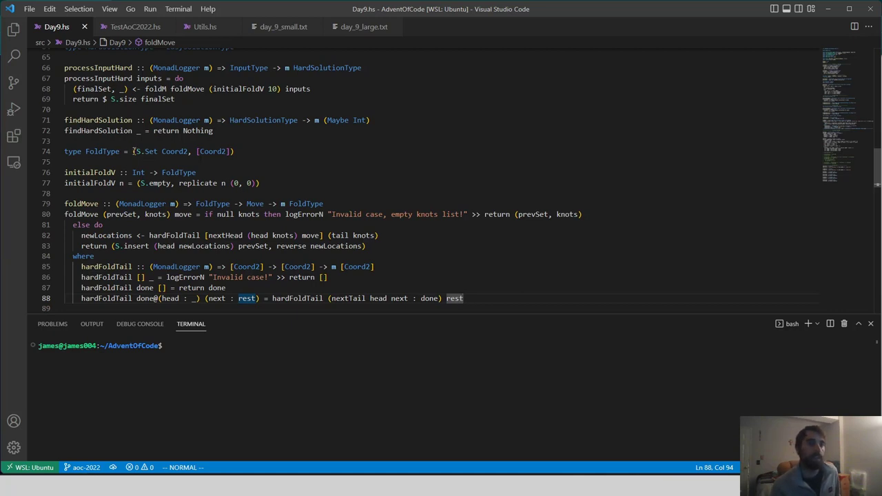
pyautogui.moveTo(134, 151)
pyautogui.mouseDown()
pyautogui.moveTo(188, 153)
pyautogui.moveTo(119, 151)
pyautogui.moveTo(135, 151)
pyautogui.mouseUp()
pyautogui.click(192, 152)
pyautogui.click(135, 151)
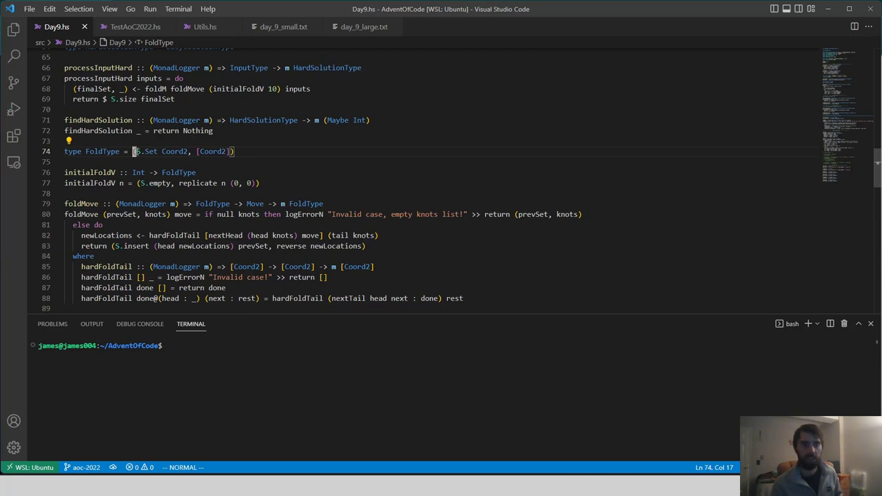
pyautogui.press('w')
pyautogui.press('w')
pyautogui.press('w')
pyautogui.press('w')
pyautogui.press('w')
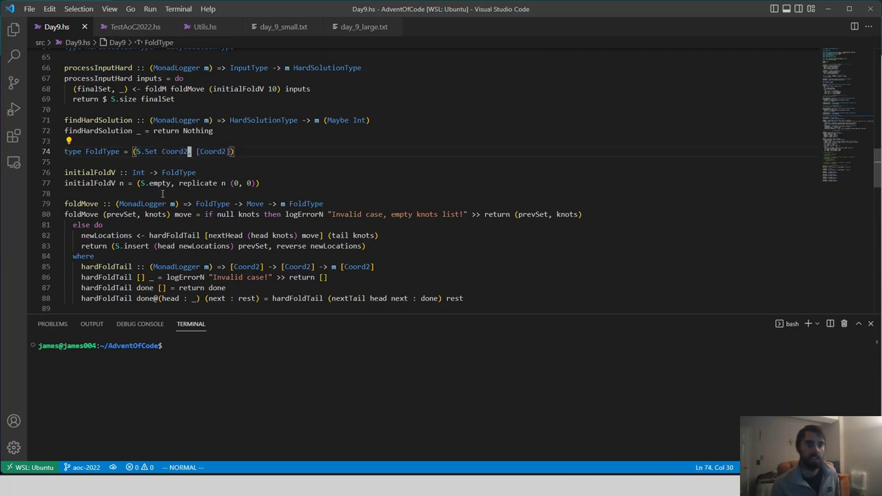
pyautogui.click(210, 204)
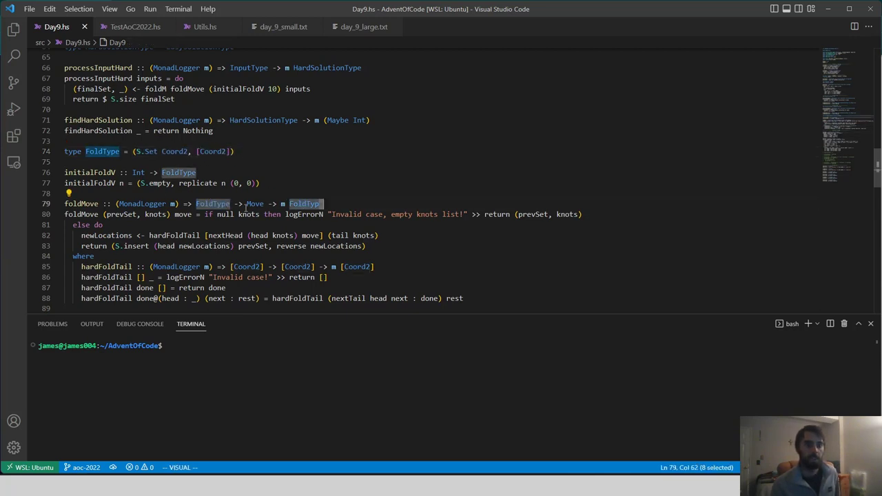
pyautogui.press('k')
pyautogui.press('k')
pyautogui.press('k')
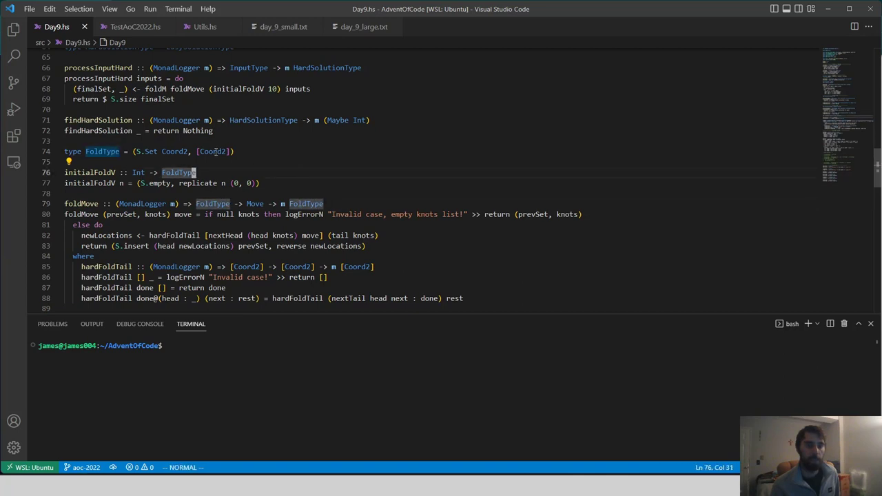
pyautogui.click(213, 151)
pyautogui.click(250, 153)
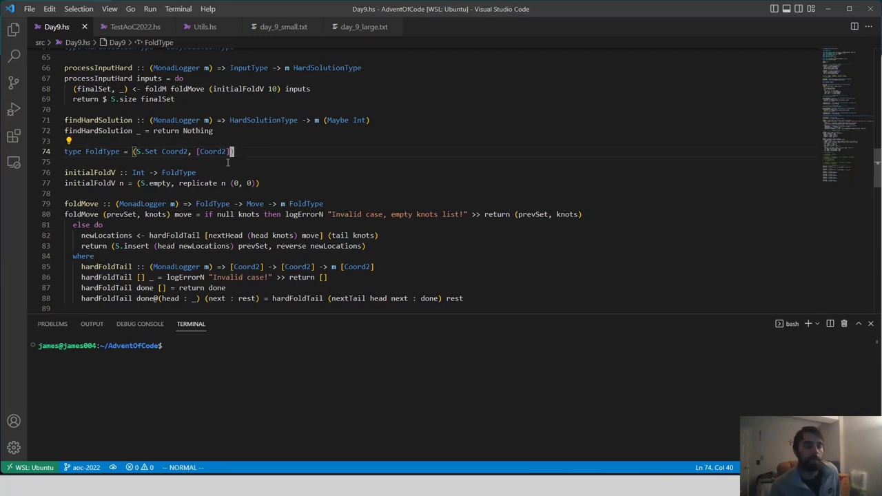
pyautogui.click(272, 183)
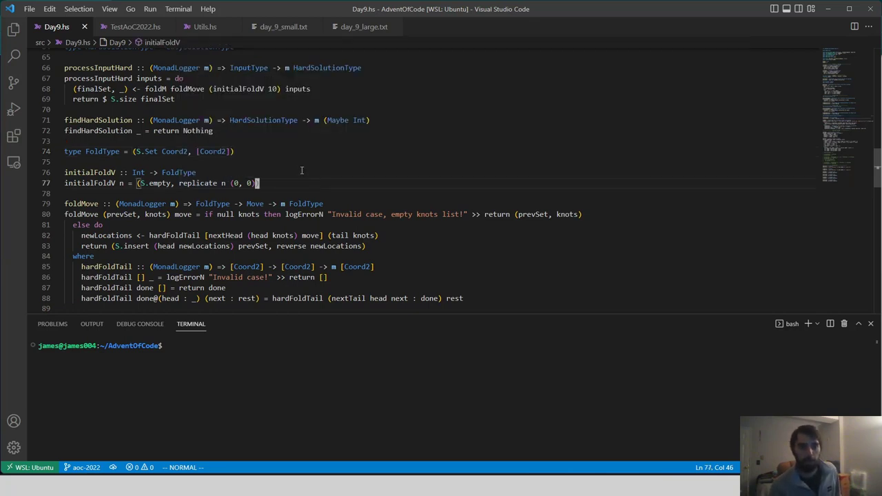
pyautogui.click(293, 160)
pyautogui.scroll(1, 293, 165)
pyautogui.scroll(1, 295, 169)
pyautogui.scroll(-1, 241, 210)
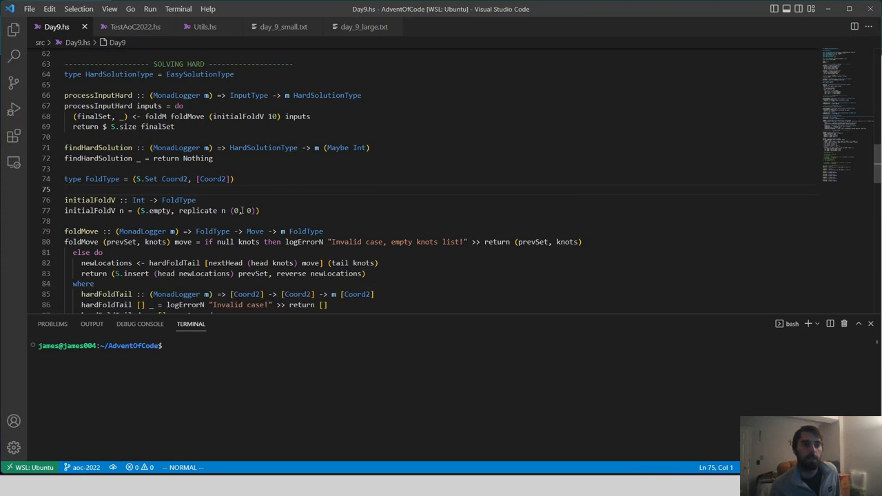
pyautogui.moveTo(298, 218); pyautogui.dragTo(72, 199)
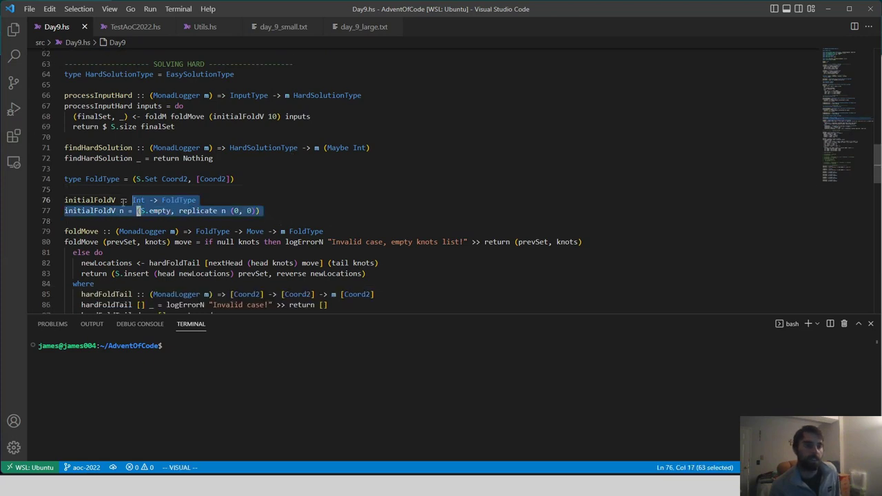
pyautogui.click(75, 200)
pyautogui.click(137, 200)
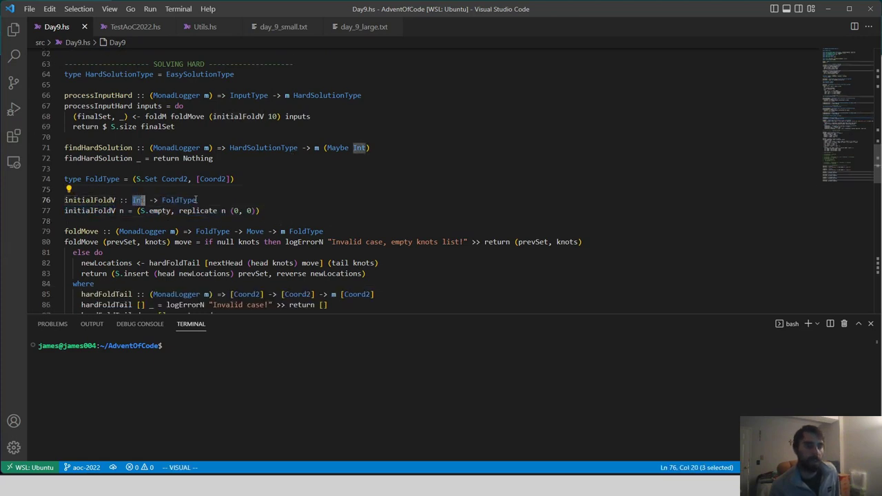
pyautogui.click(194, 199)
pyautogui.scroll(3, 236, 132)
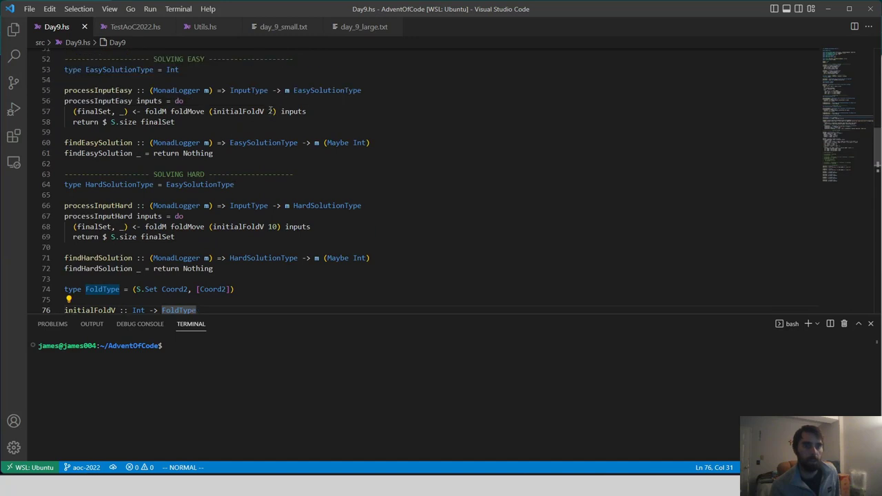
pyautogui.click(270, 111)
pyautogui.doubleClick(274, 226)
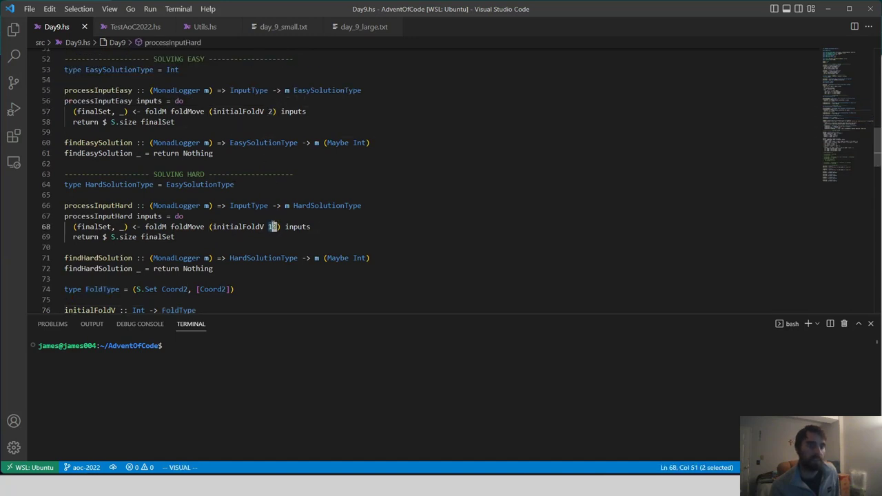
pyautogui.click(287, 214)
pyautogui.scroll(-3, 230, 180)
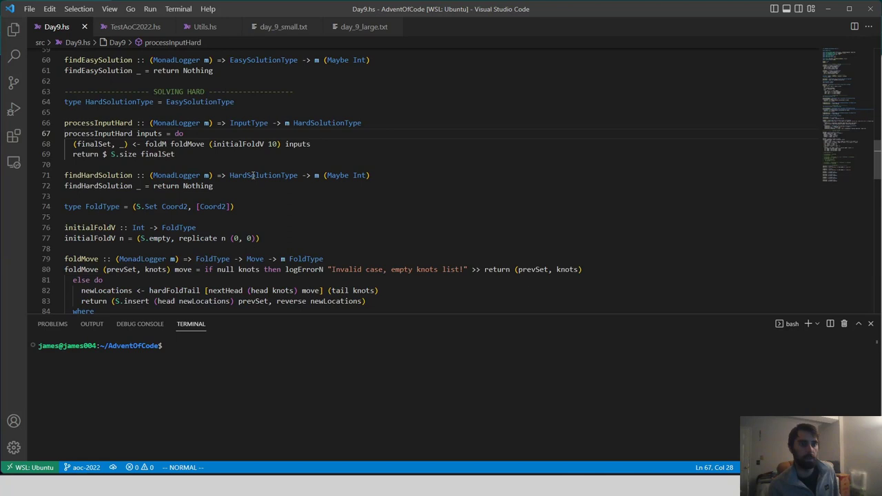
pyautogui.scroll(-2, 228, 217)
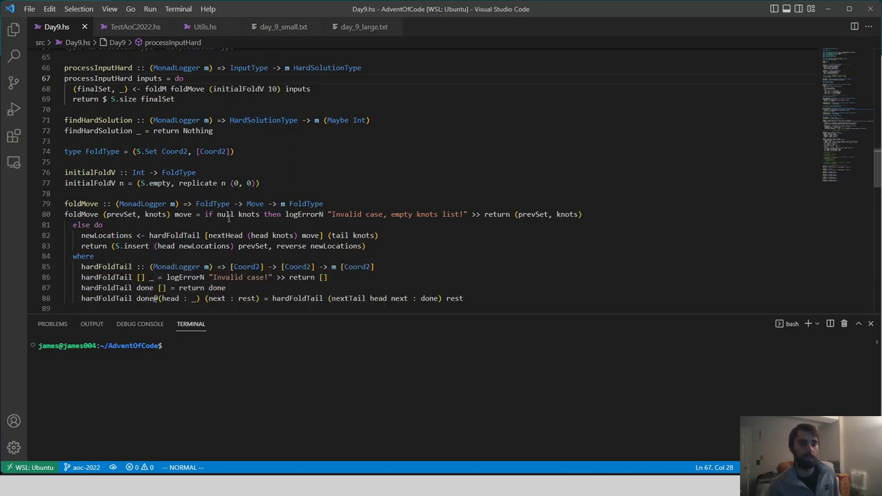
pyautogui.click(254, 182)
pyautogui.scroll(-2, 250, 174)
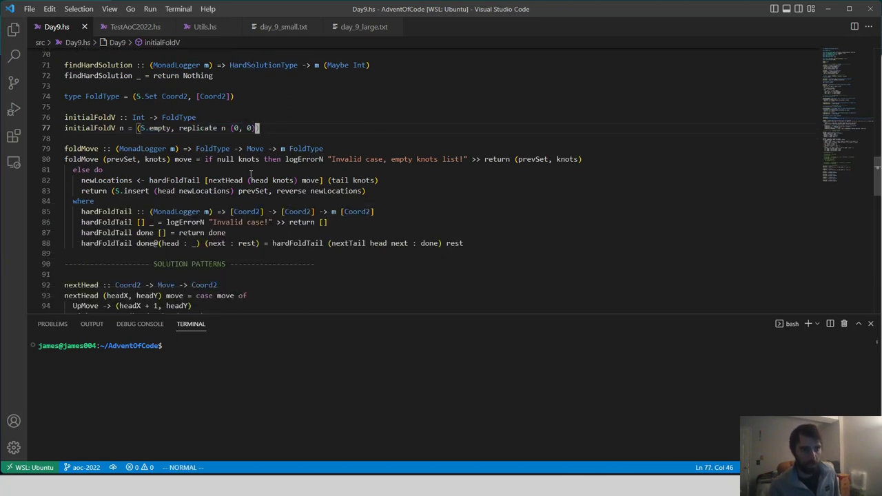
pyautogui.click(67, 149)
pyautogui.click(253, 149)
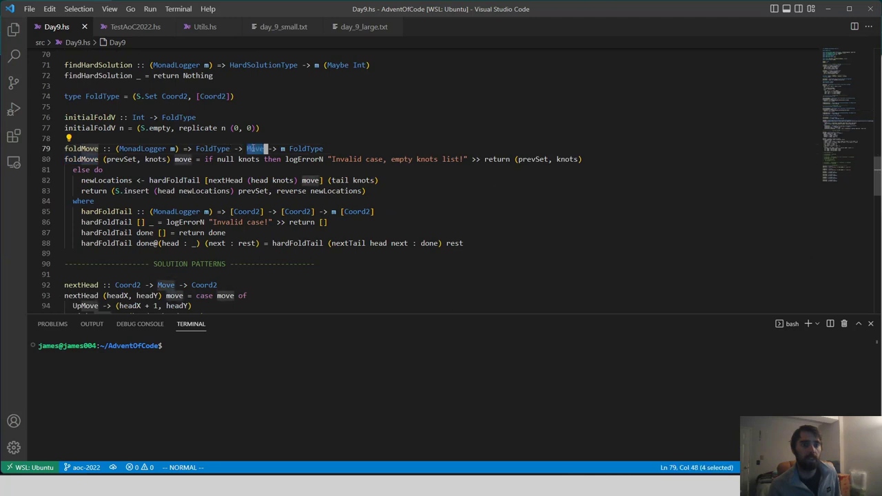
pyautogui.click(255, 165)
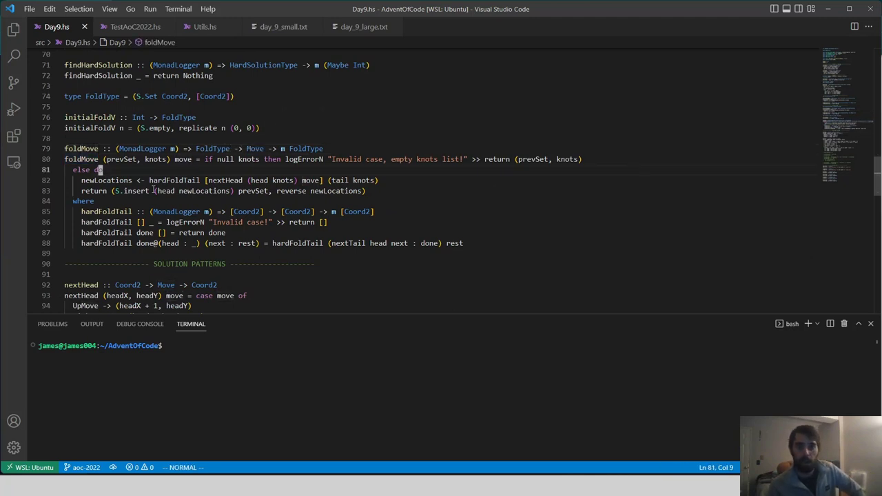
pyautogui.click(166, 138)
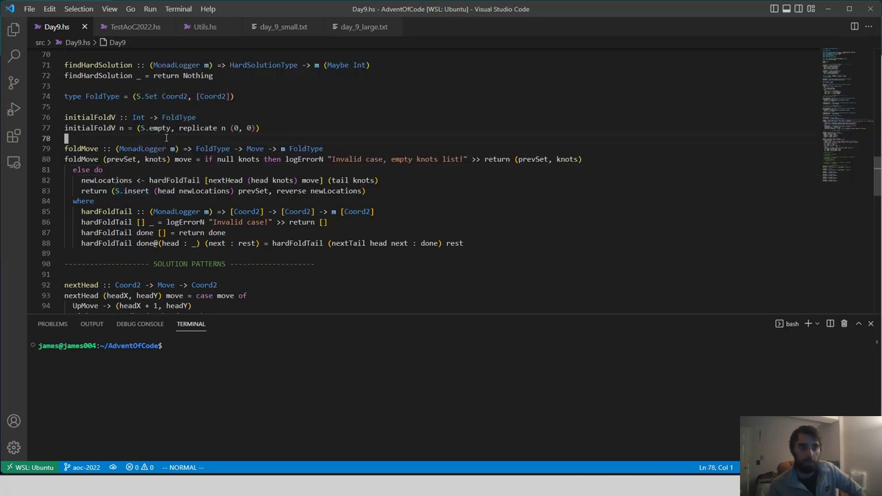
pyautogui.doubleClick(155, 160)
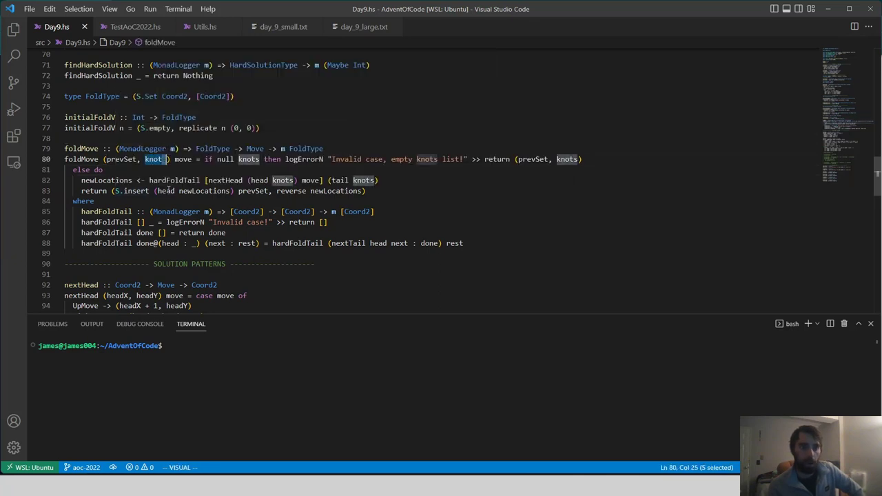
pyautogui.click(170, 173)
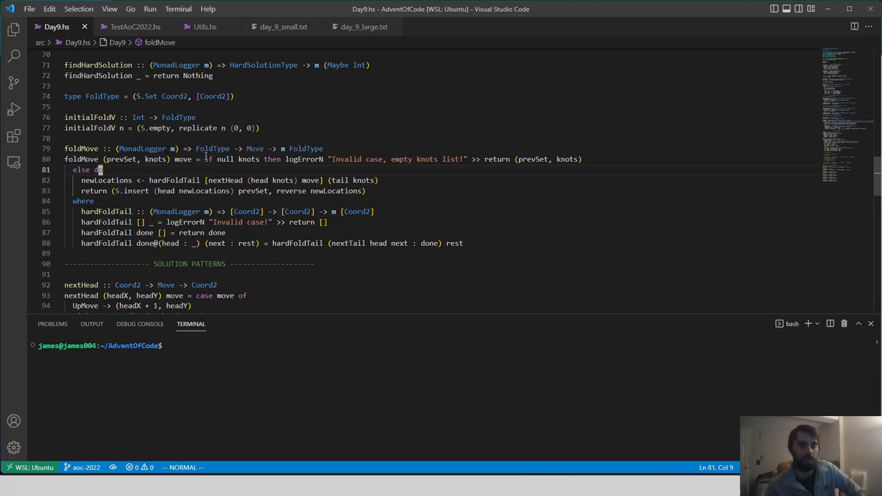
pyautogui.moveTo(205, 159); pyautogui.dragTo(467, 159)
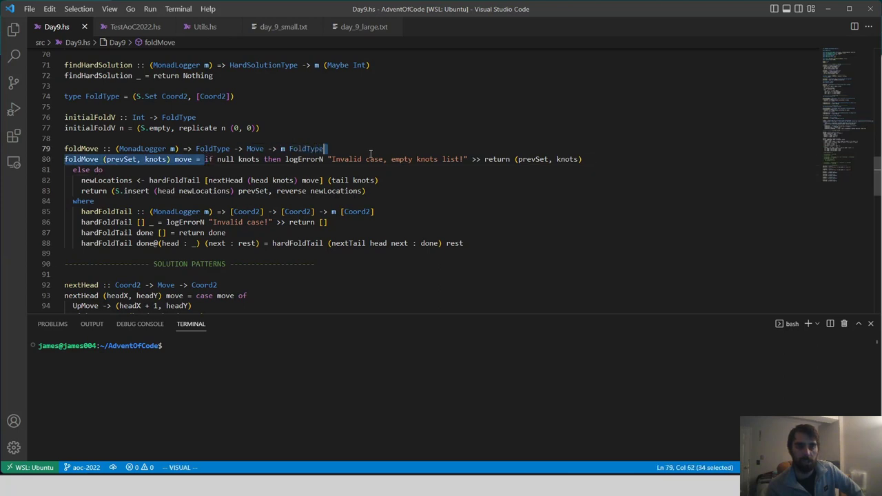
pyautogui.click(467, 159)
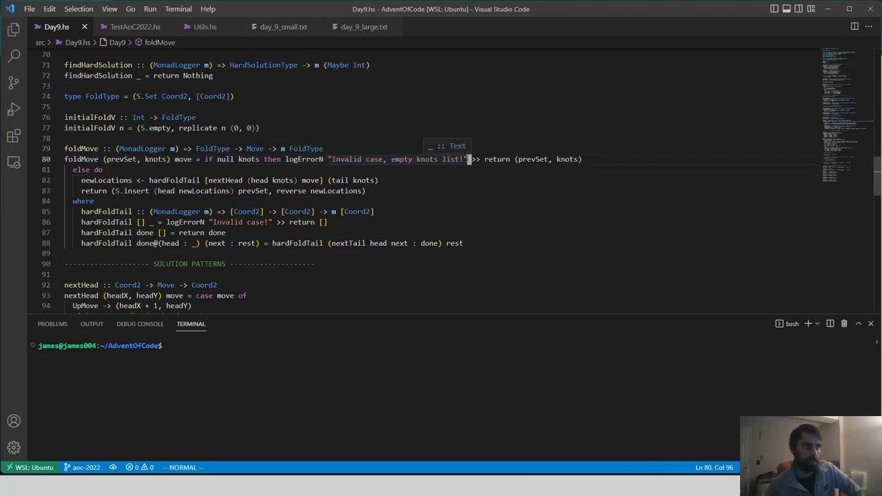
pyautogui.moveTo(583, 159); pyautogui.dragTo(484, 159)
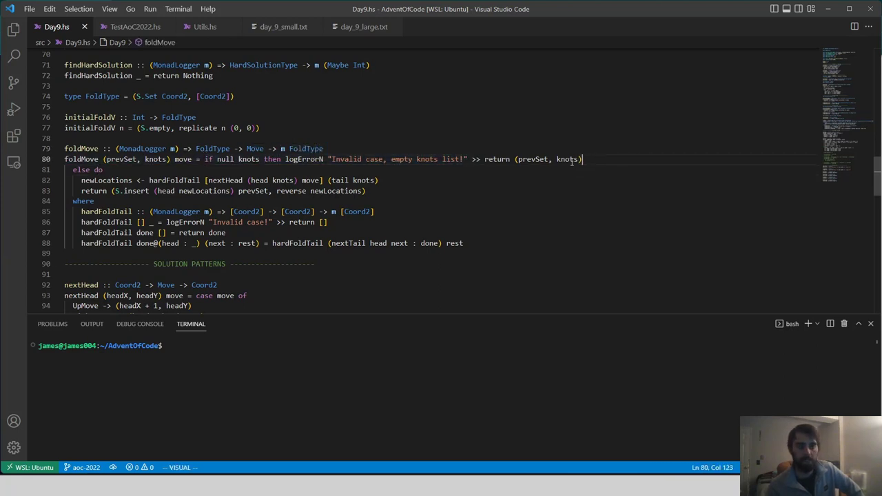
pyautogui.click(484, 159)
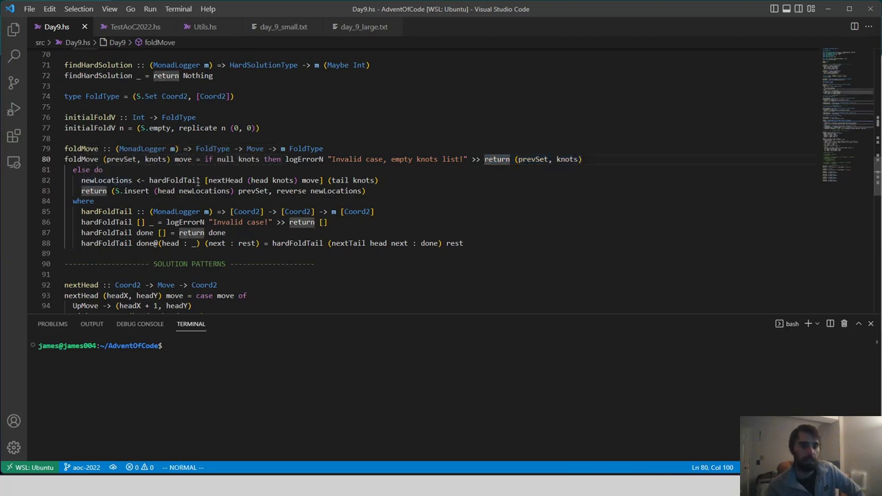
pyautogui.moveTo(413, 179); pyautogui.dragTo(81, 170)
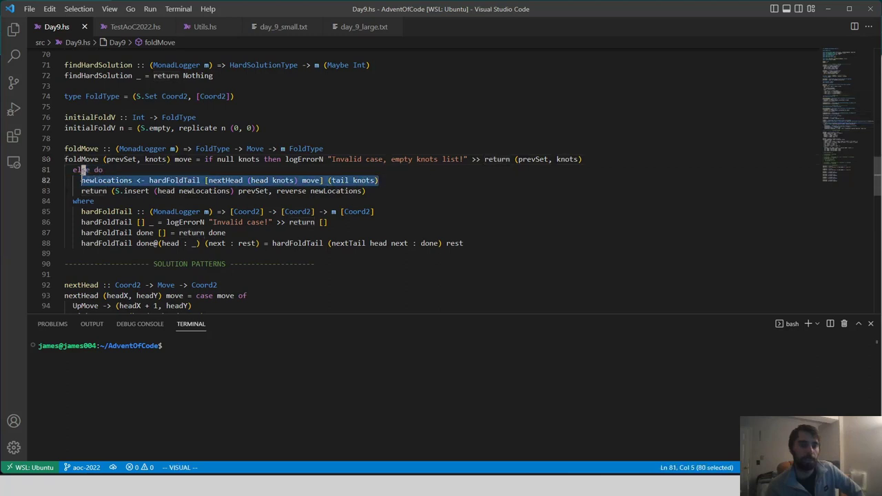
pyautogui.press('Escape')
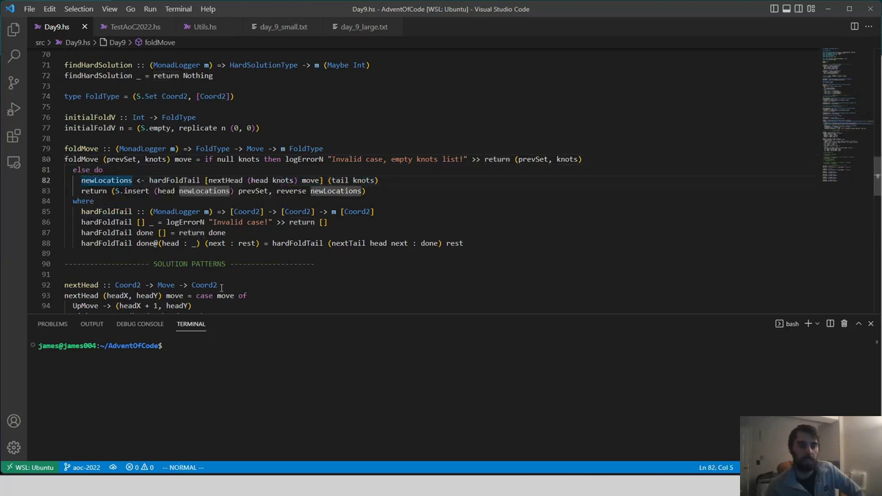
pyautogui.click(157, 171)
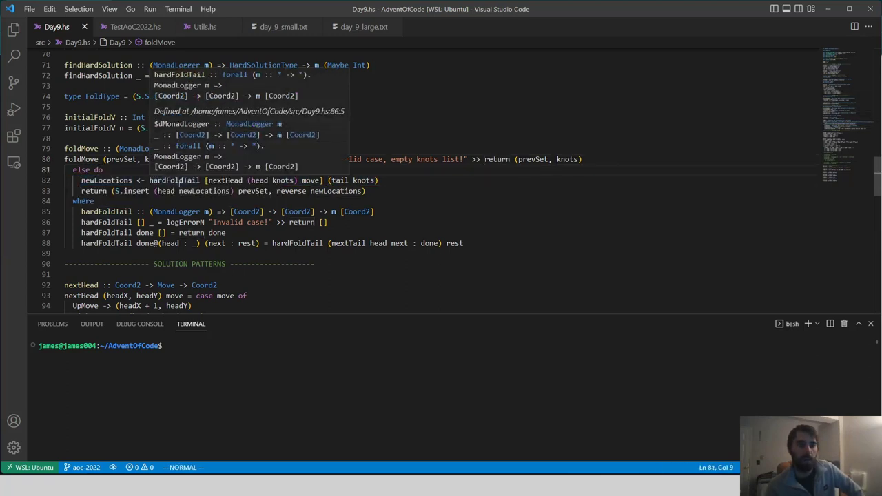
pyautogui.doubleClick(172, 180)
pyautogui.moveTo(75, 211)
pyautogui.mouseDown()
pyautogui.moveTo(222, 232)
pyautogui.moveTo(452, 244)
pyautogui.mouseUp()
pyautogui.click(458, 243)
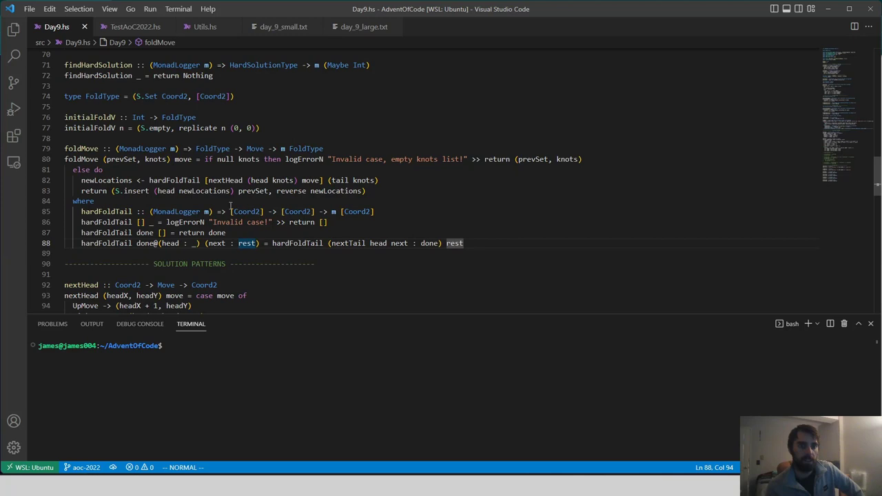
pyautogui.moveTo(231, 211); pyautogui.dragTo(316, 211)
pyautogui.click(316, 211)
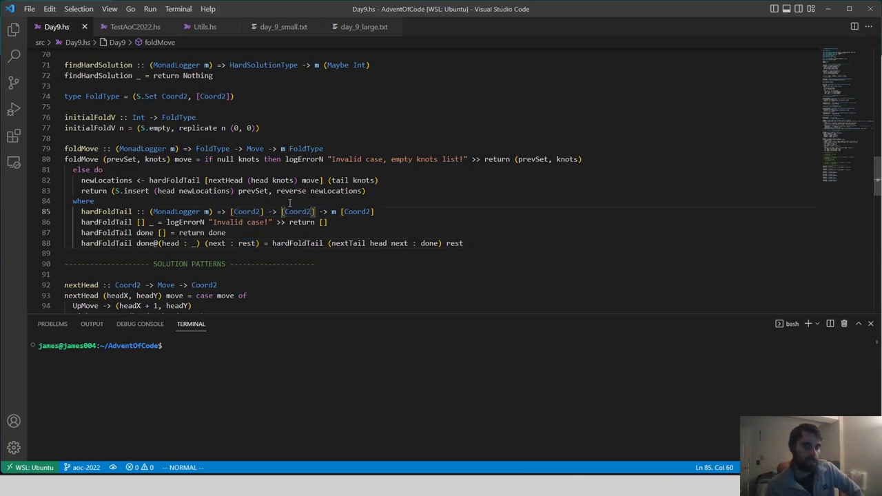
pyautogui.click(289, 201)
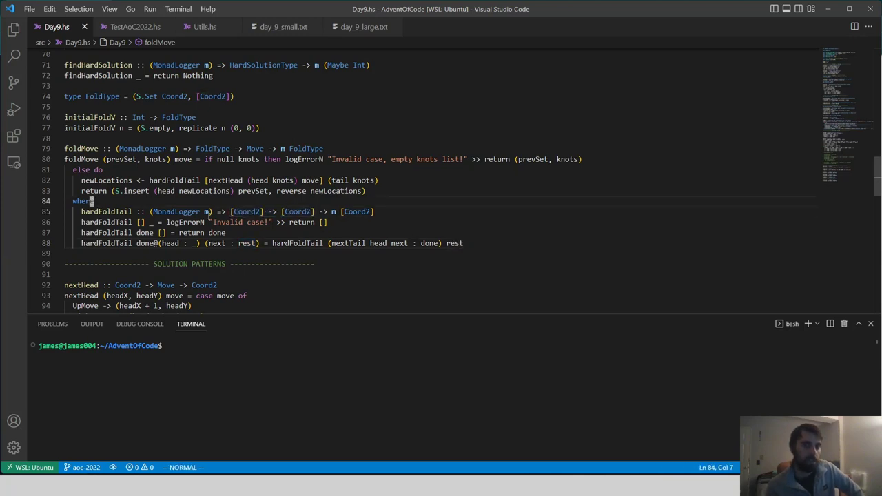
pyautogui.doubleClick(148, 233)
pyautogui.click(149, 243)
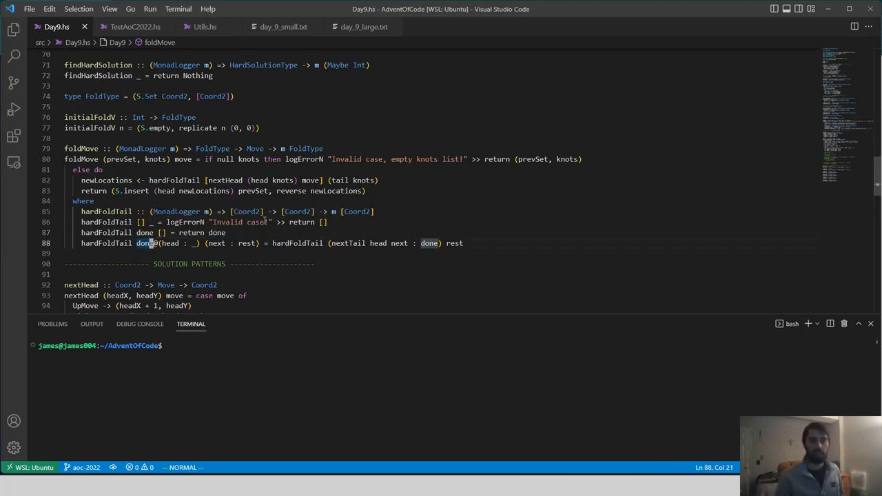
pyautogui.click(315, 205)
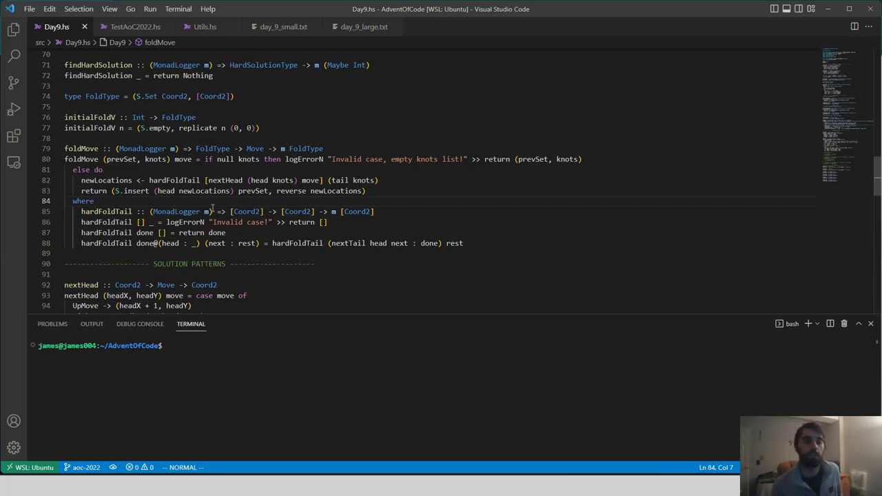
pyautogui.press('k')
pyautogui.press('k')
pyautogui.press('k')
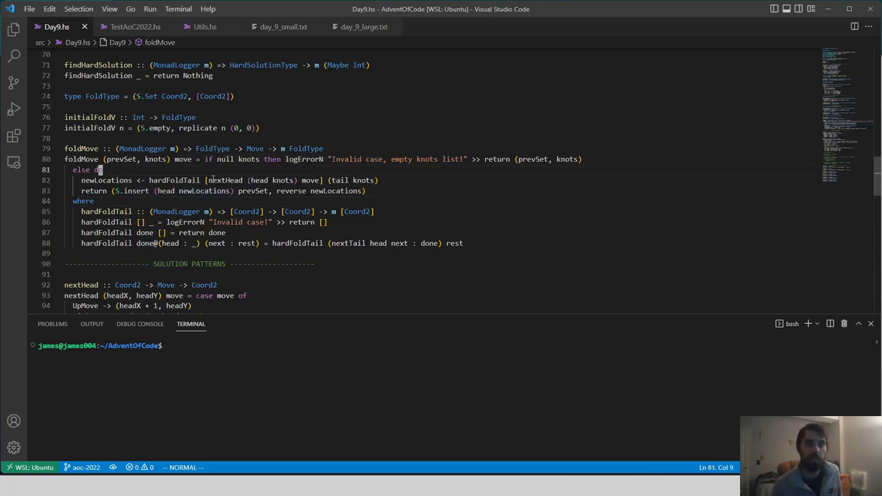
pyautogui.moveTo(205, 180); pyautogui.dragTo(319, 180)
pyautogui.press('Escape')
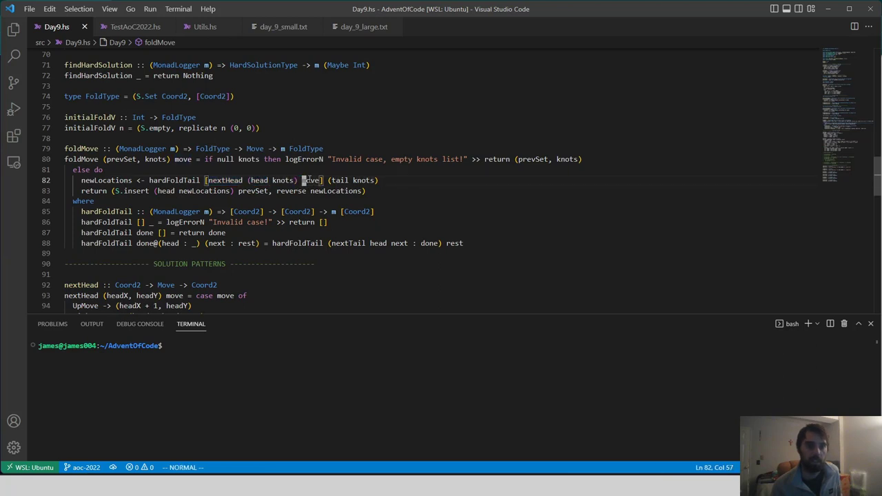
pyautogui.press('Escape')
pyautogui.press('k')
pyautogui.press('k')
pyautogui.press('k')
pyautogui.press('j')
pyautogui.press('j')
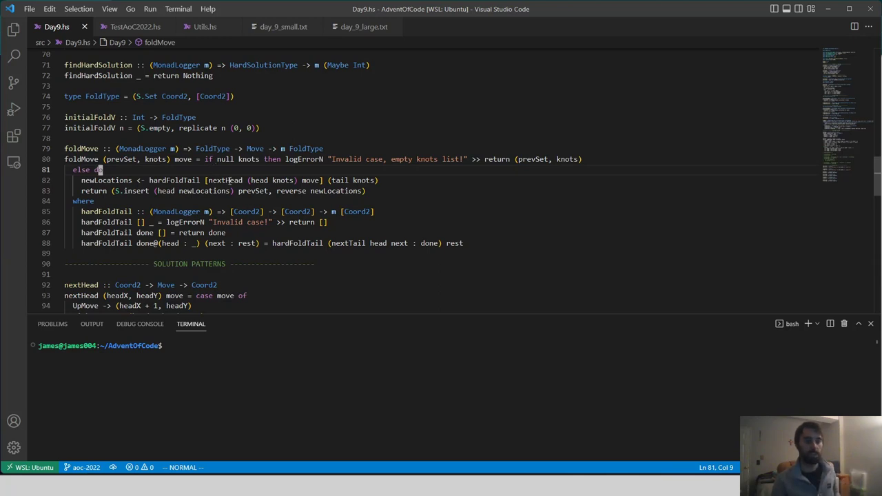
pyautogui.scroll(-2, 100, 170)
pyautogui.moveTo(69, 208); pyautogui.dragTo(200, 283)
pyautogui.press('Escape')
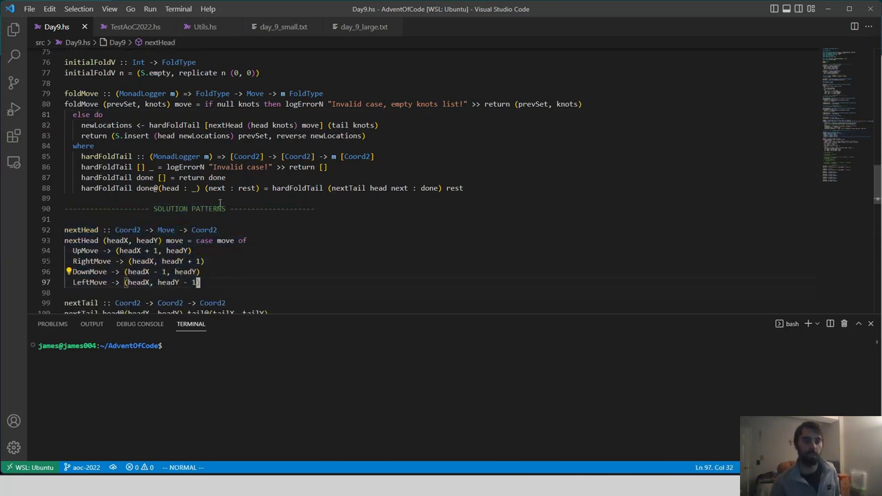
pyautogui.scroll(1, 374, 132)
pyautogui.moveTo(392, 159); pyautogui.dragTo(333, 153)
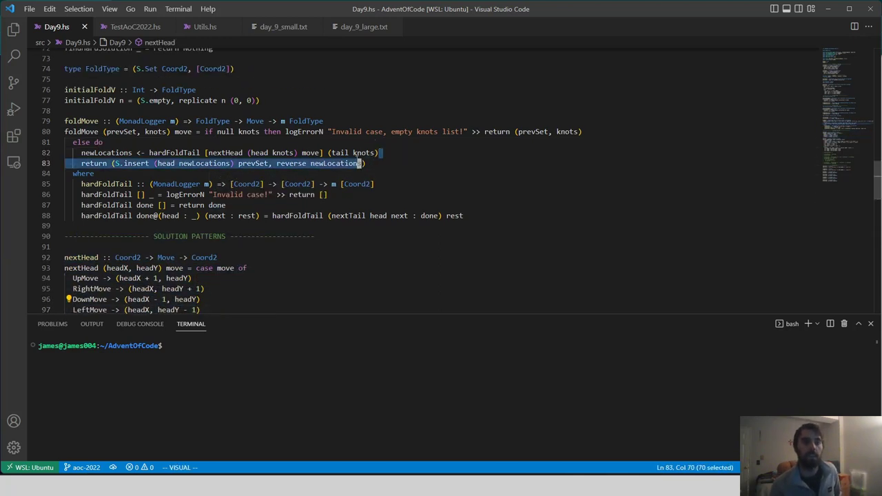
pyautogui.press('Escape')
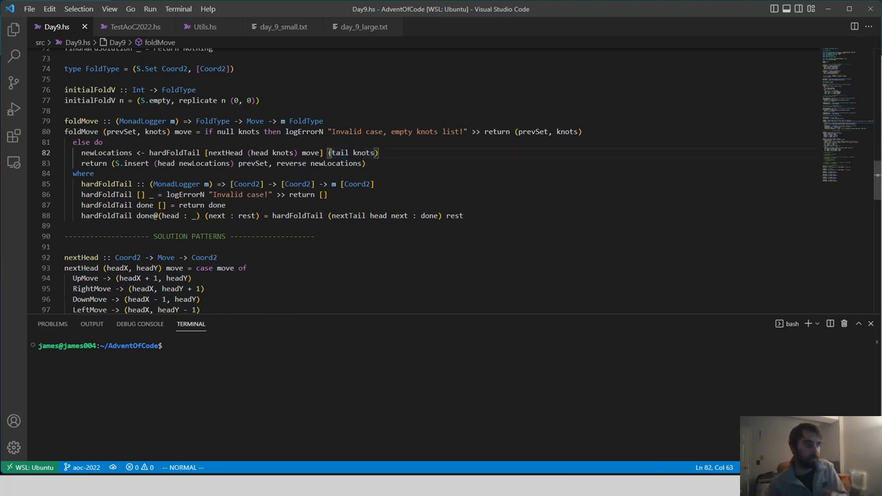
pyautogui.click(316, 184)
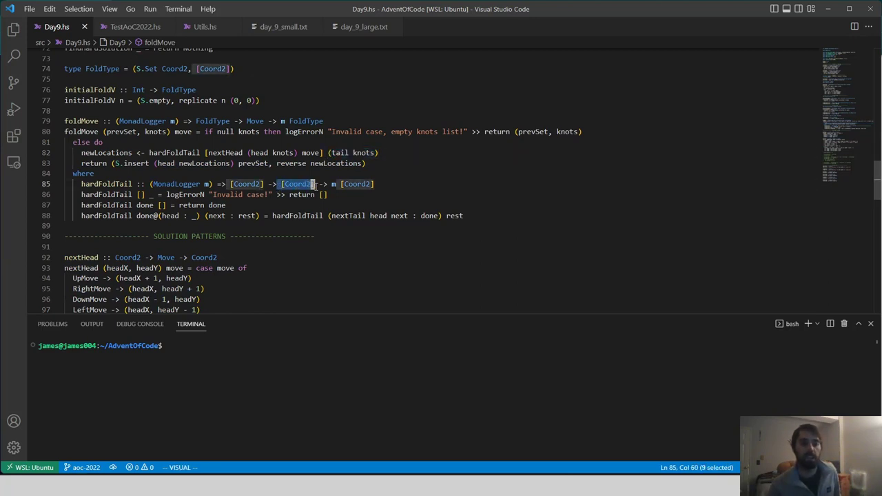
pyautogui.moveTo(328, 195); pyautogui.dragTo(85, 195)
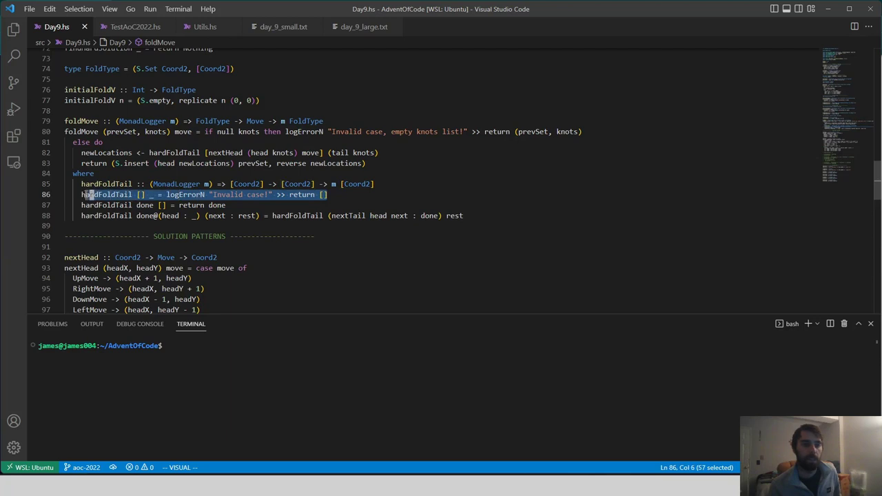
pyautogui.press('Escape')
pyautogui.click(261, 216)
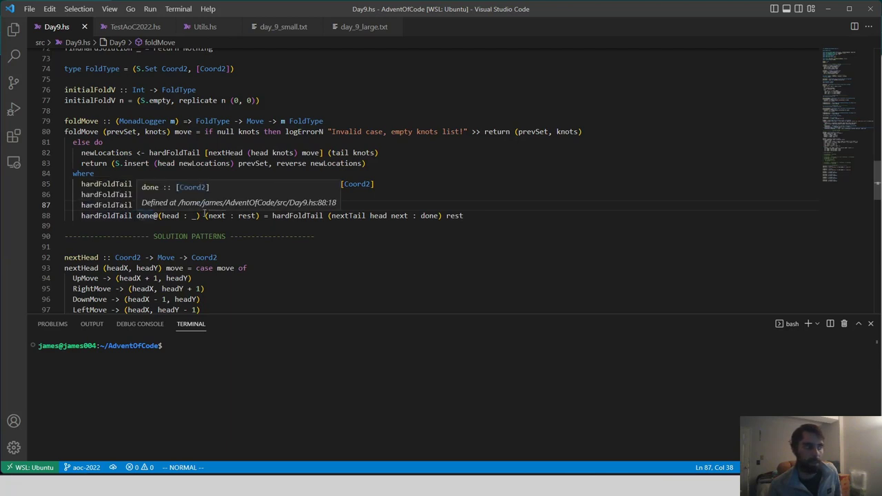
pyautogui.click(431, 178)
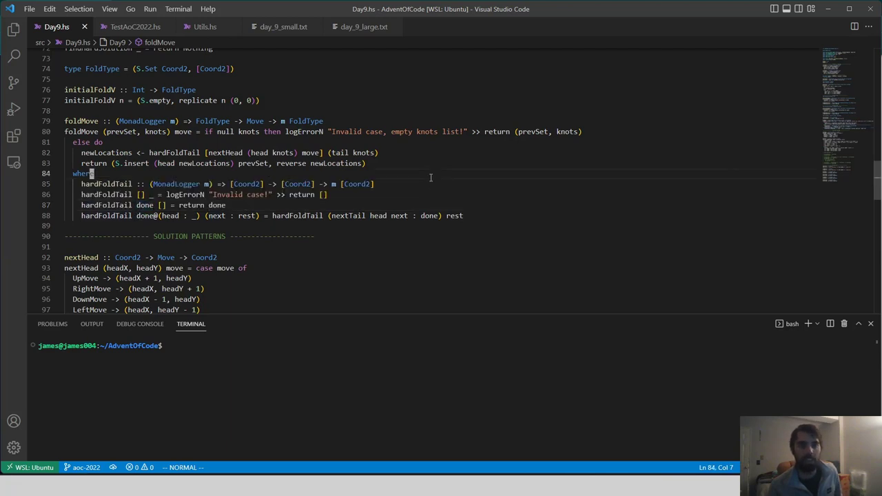
pyautogui.click(142, 205)
pyautogui.click(123, 205)
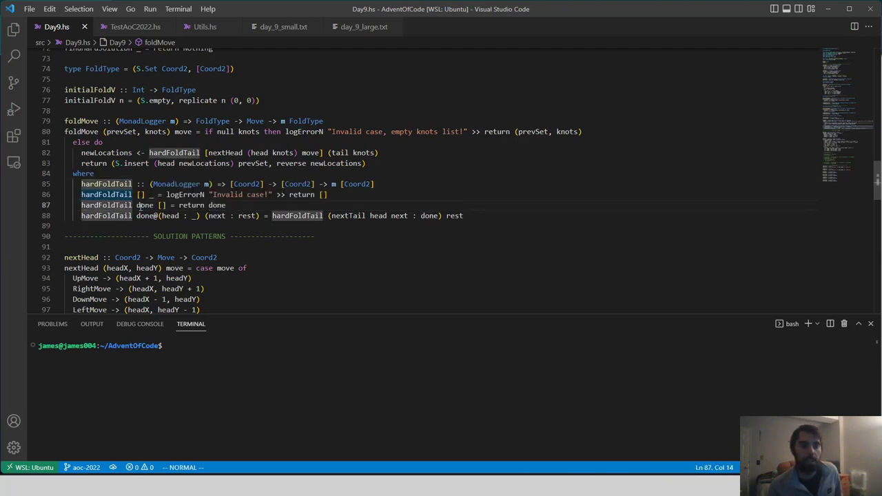
pyautogui.click(156, 205)
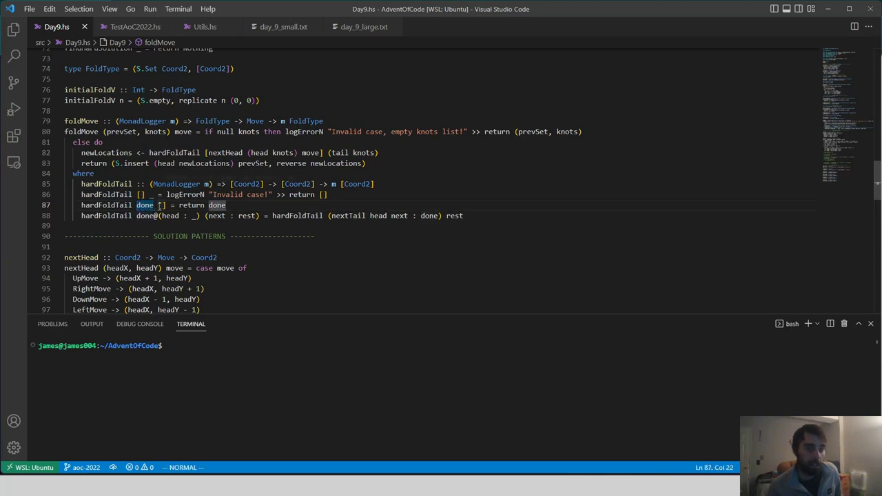
pyautogui.click(163, 205)
pyautogui.moveTo(145, 205)
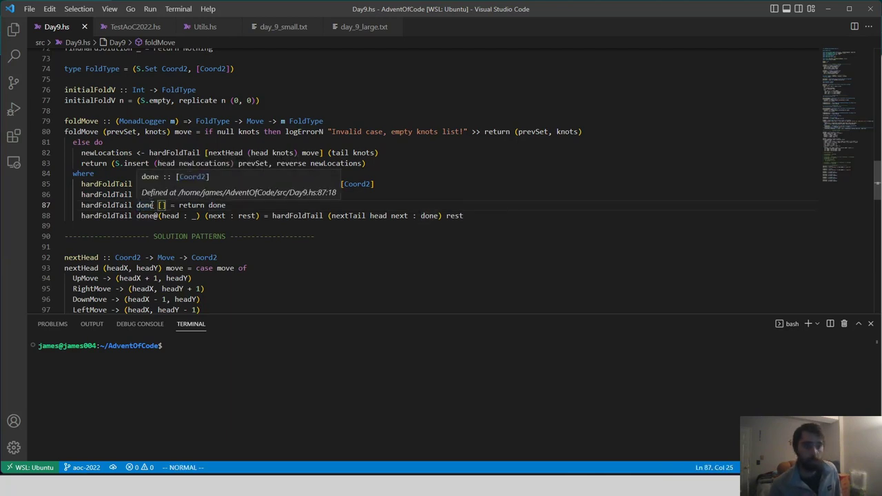
pyautogui.press('$')
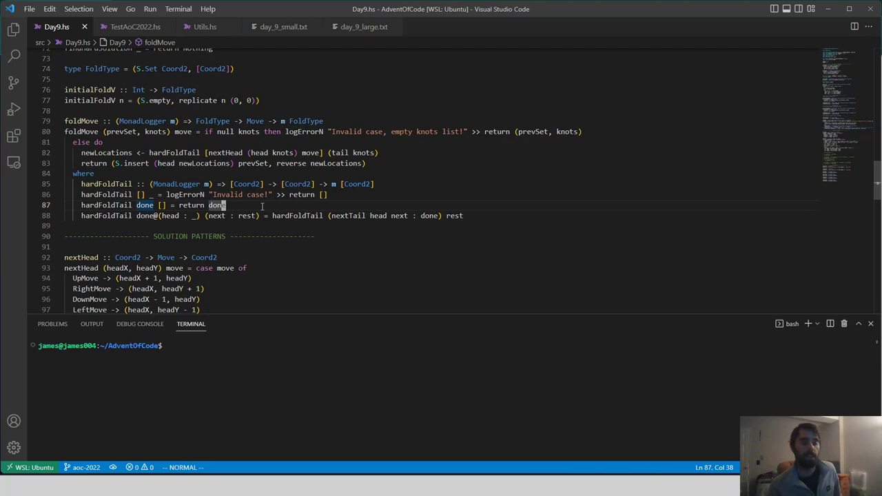
pyautogui.press('j')
pyautogui.press('j')
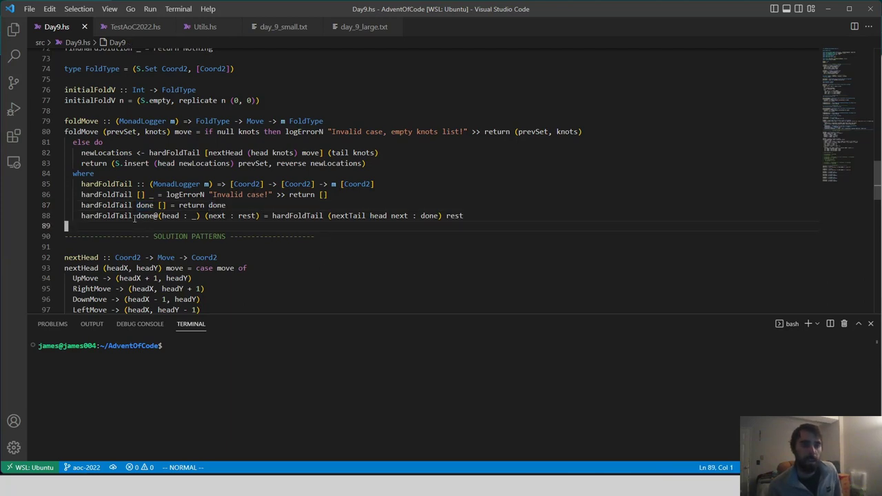
pyautogui.moveTo(135, 216); pyautogui.dragTo(196, 216)
pyautogui.click(196, 216)
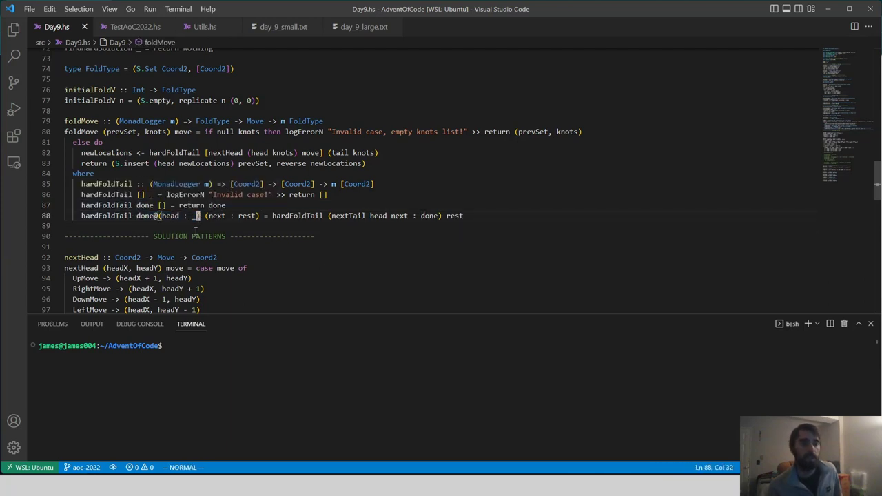
pyautogui.doubleClick(172, 216)
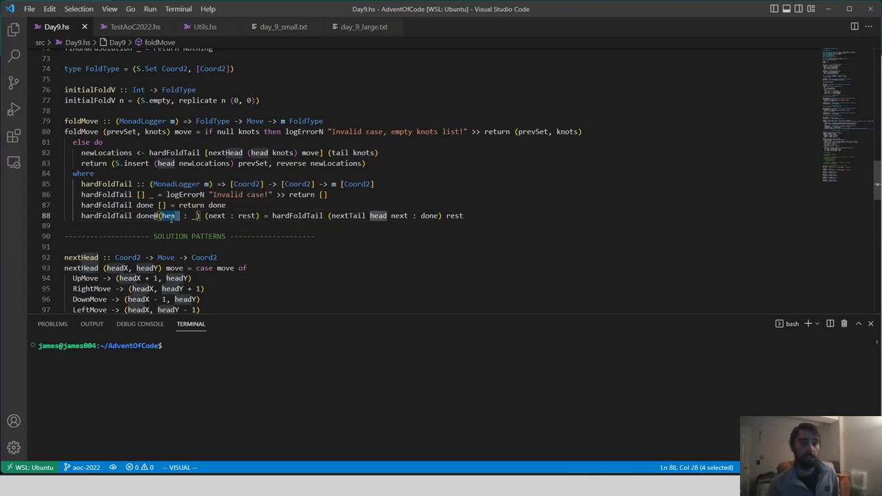
pyautogui.press('Escape')
pyautogui.press('j')
pyautogui.doubleClick(209, 216)
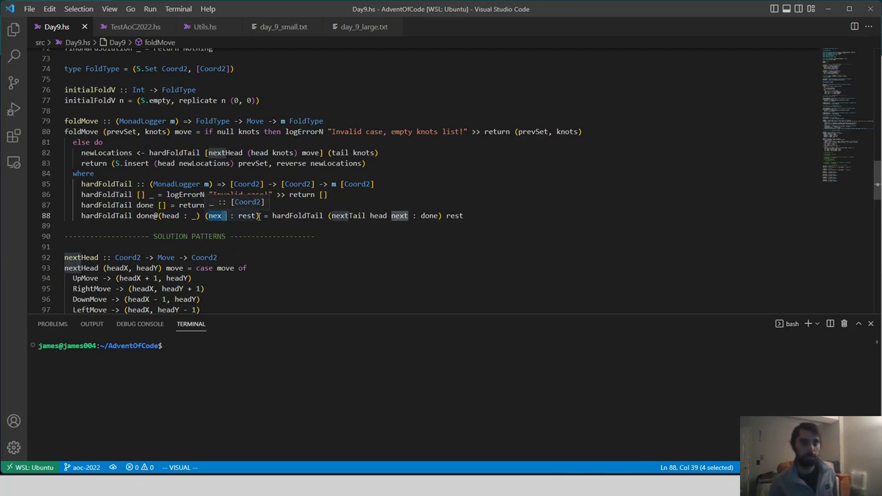
pyautogui.click(244, 221)
pyautogui.click(303, 237)
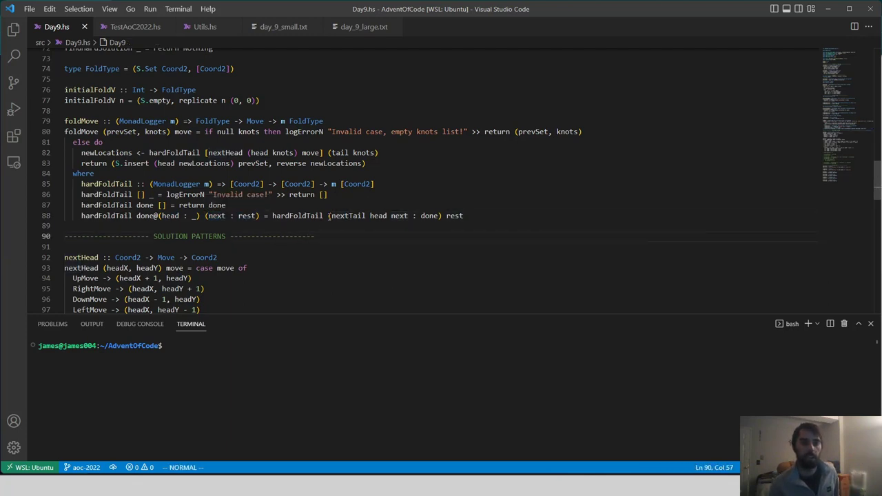
pyautogui.moveTo(332, 216); pyautogui.dragTo(409, 216)
pyautogui.scroll(-4, 410, 216)
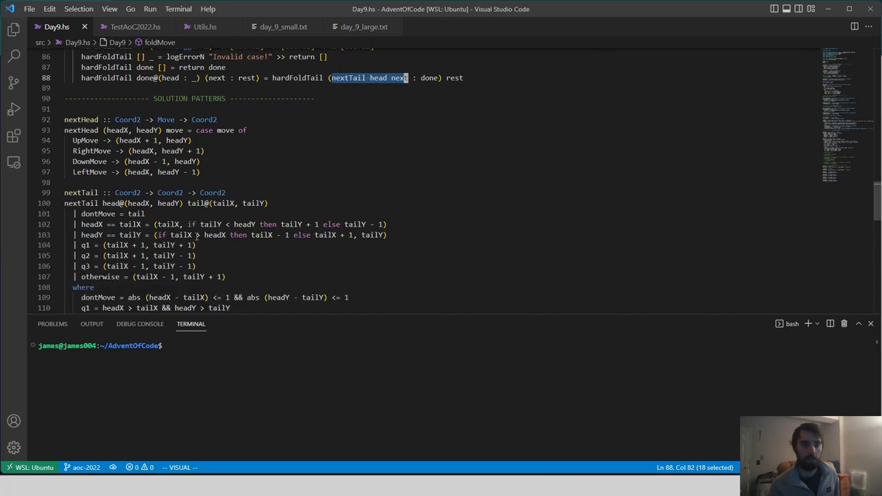
pyautogui.moveTo(234, 276); pyautogui.dragTo(168, 201)
pyautogui.click(168, 183)
pyautogui.scroll(4, 359, 193)
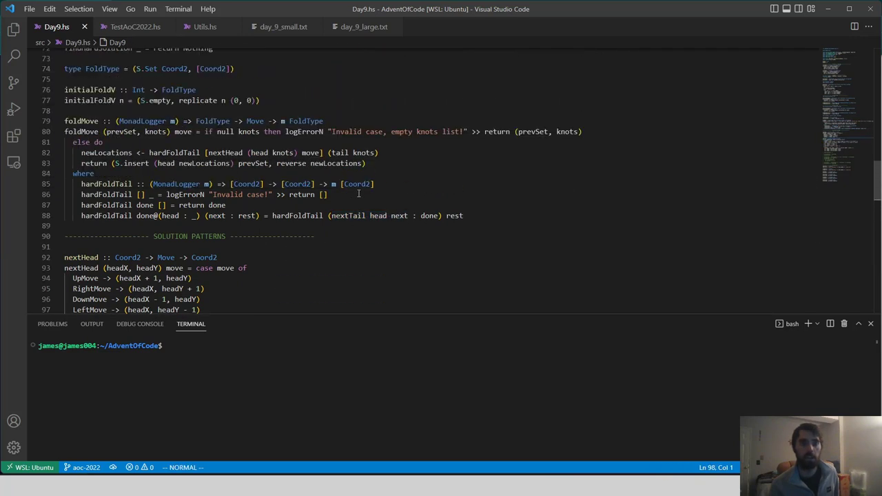
pyautogui.moveTo(331, 215); pyautogui.dragTo(408, 216)
pyautogui.click(405, 216)
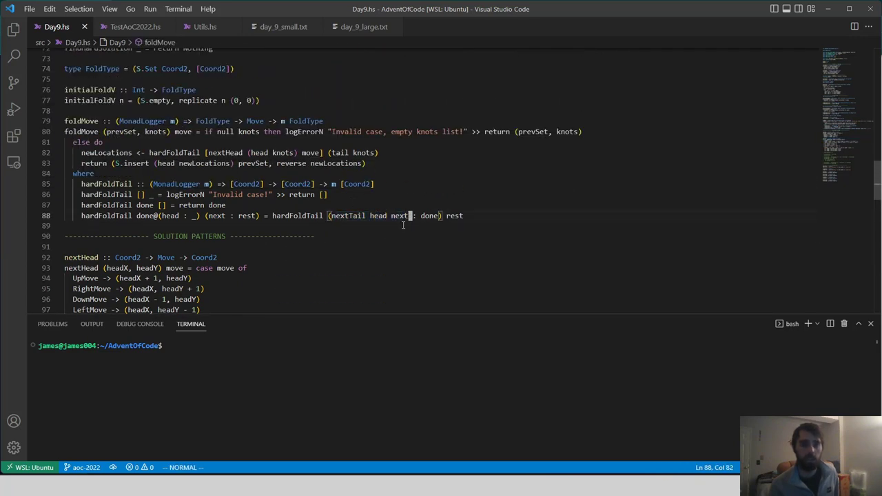
pyautogui.moveTo(332, 215); pyautogui.dragTo(409, 215)
pyautogui.click(397, 216)
pyautogui.doubleClick(429, 216)
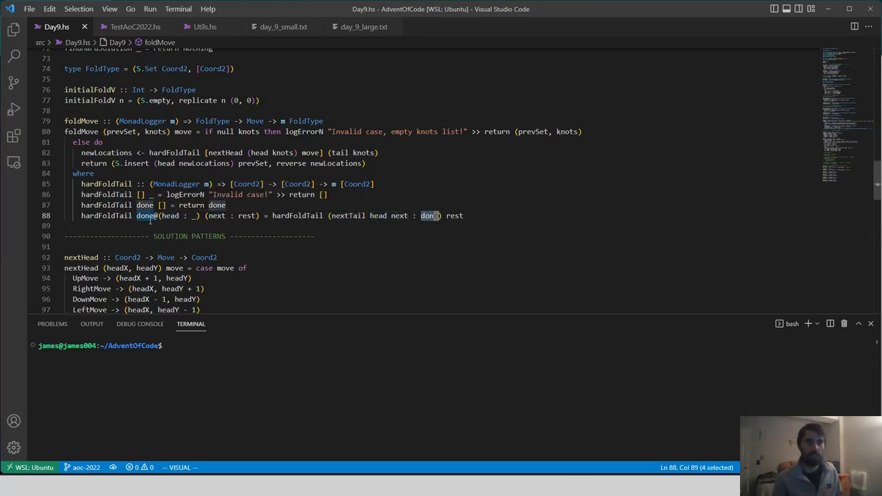
pyautogui.click(172, 215)
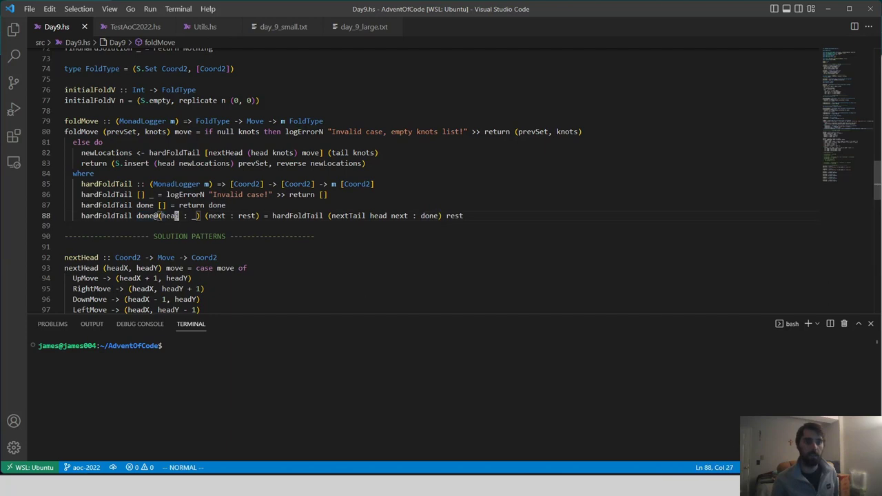
pyautogui.doubleClick(275, 215)
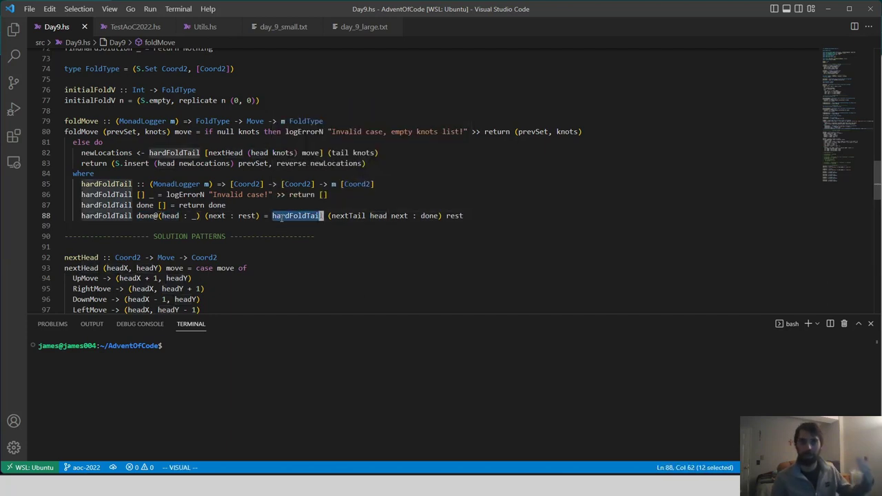
pyautogui.doubleClick(454, 215)
pyautogui.click(340, 201)
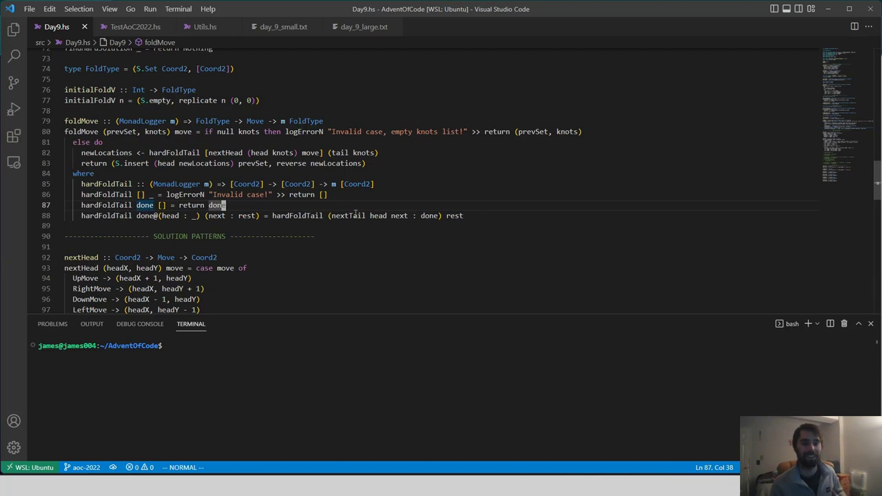
pyautogui.scroll(1, 414, 220)
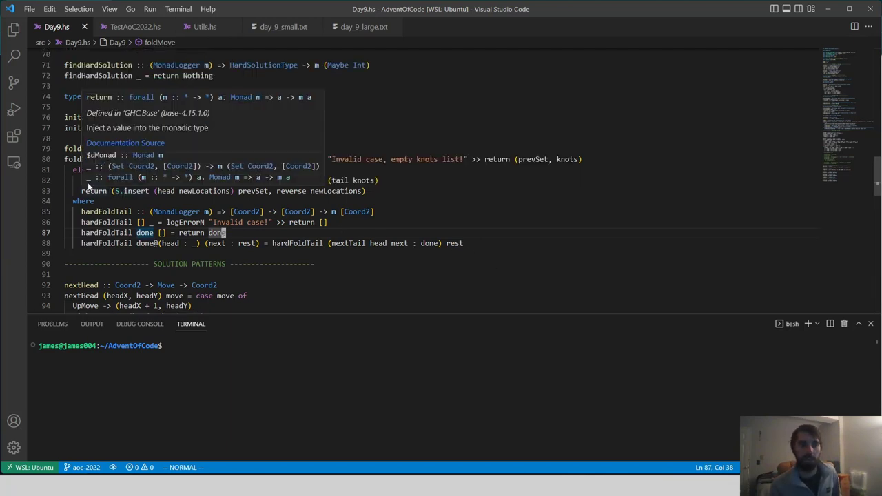
pyautogui.click(109, 180)
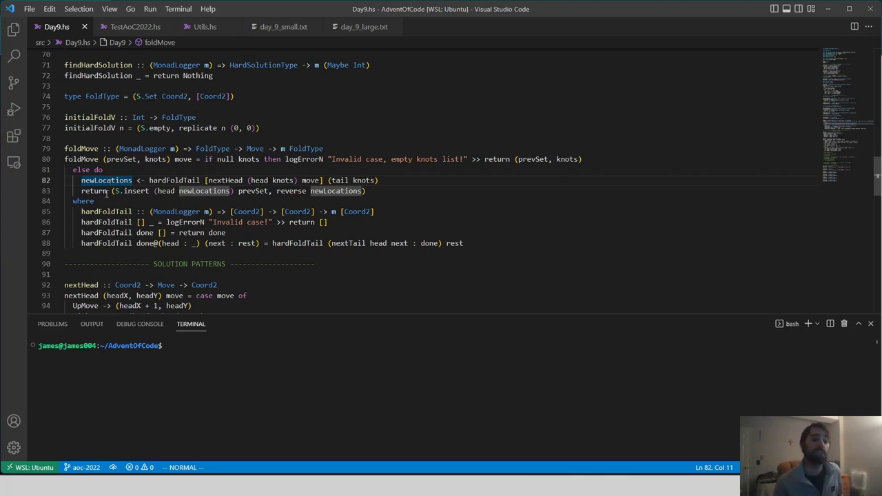
pyautogui.moveTo(115, 191); pyautogui.dragTo(239, 191)
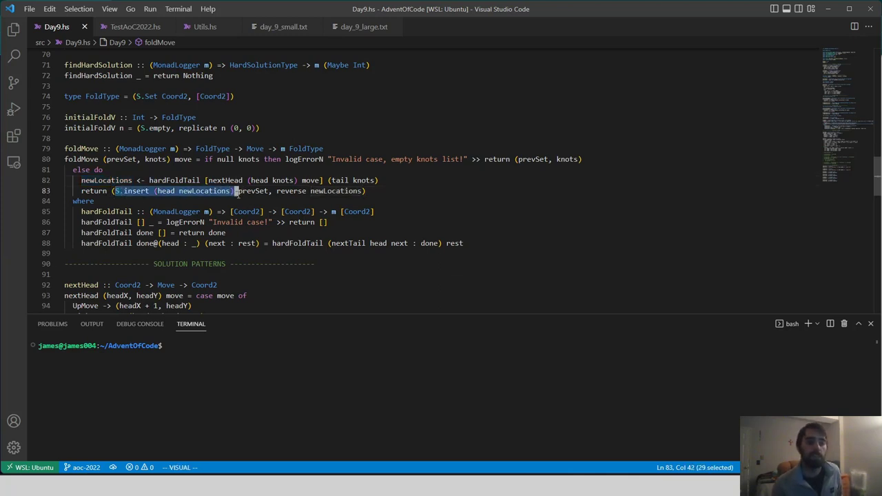
pyautogui.click(238, 191)
pyautogui.click(165, 191)
pyautogui.moveTo(180, 191); pyautogui.dragTo(229, 191)
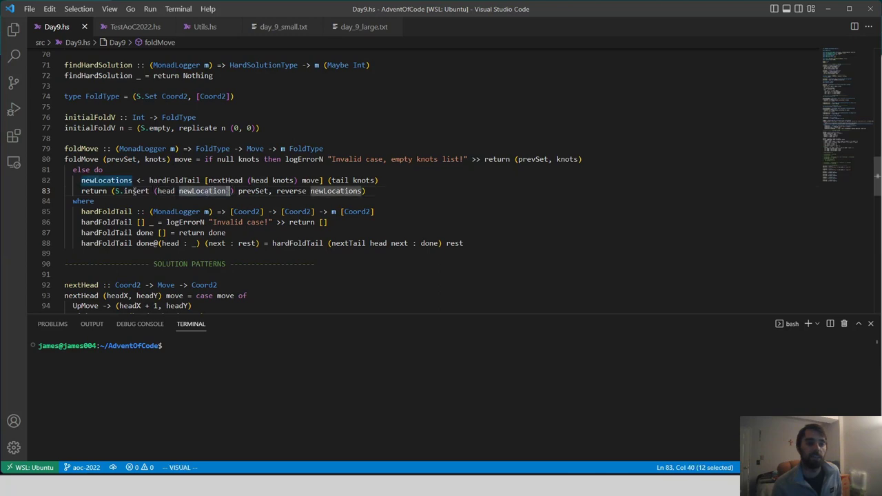
pyautogui.press('Escape')
pyautogui.press('j')
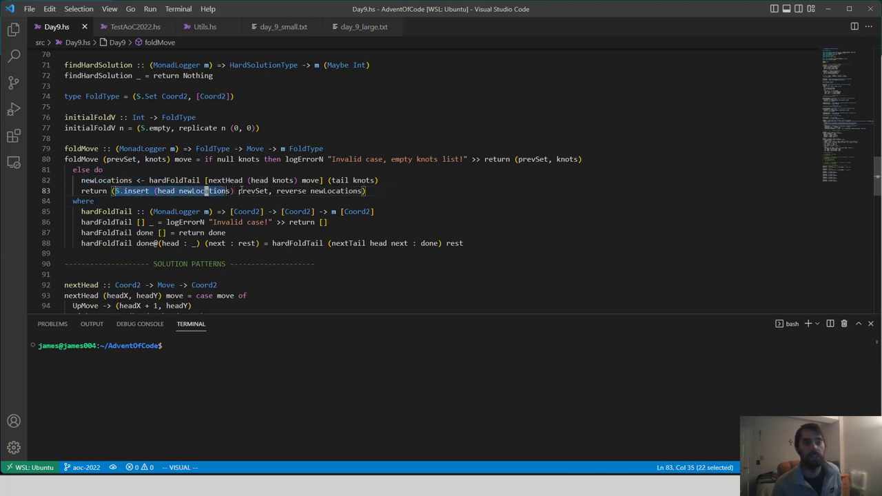
pyautogui.moveTo(114, 191); pyautogui.dragTo(262, 191)
pyautogui.click(262, 191)
pyautogui.moveTo(253, 191)
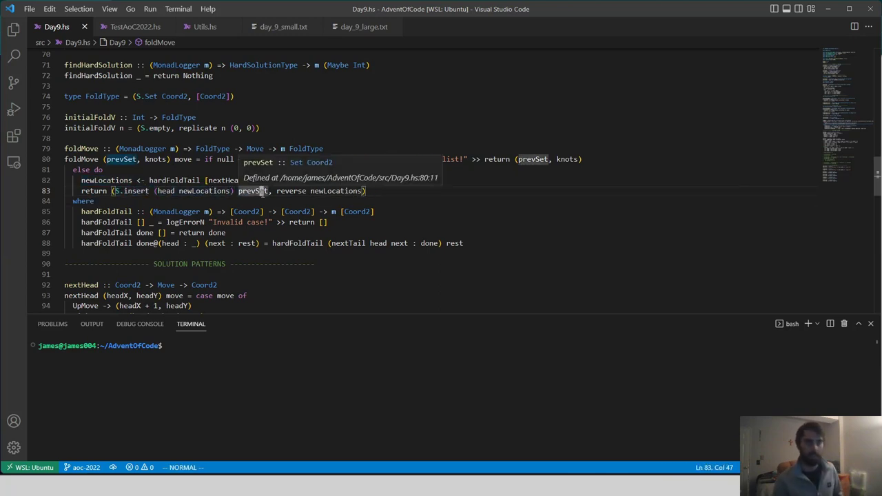
pyautogui.moveTo(277, 191); pyautogui.dragTo(367, 190)
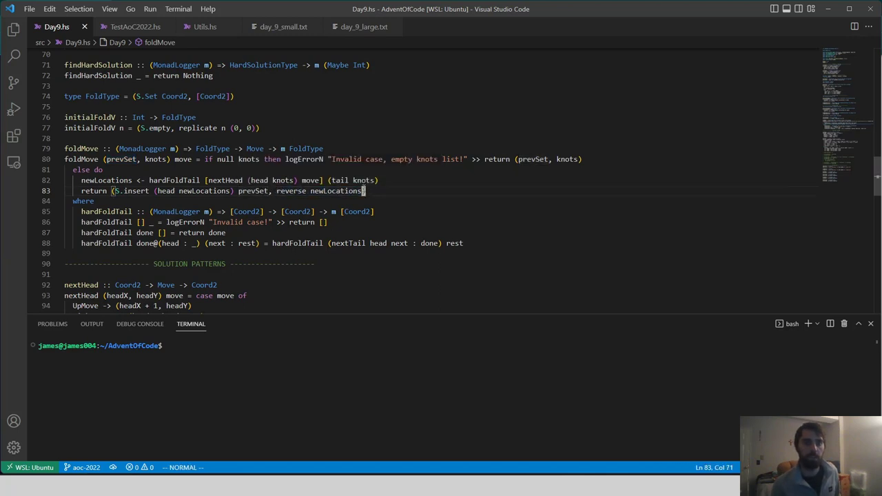
pyautogui.scroll(2, 302, 192)
pyautogui.scroll(2, 273, 181)
pyautogui.scroll(1, 274, 181)
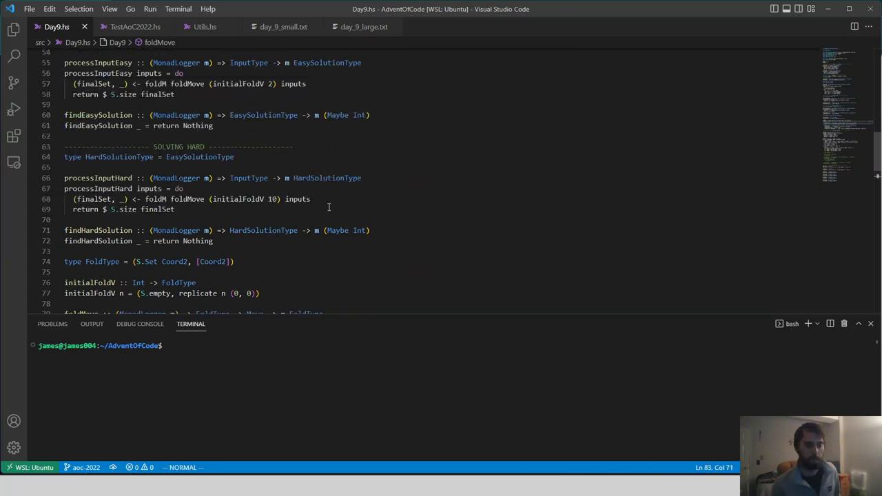
# Step: Review the fold in processInputHard on line 68 and the body of processInputEasy
pyautogui.moveTo(311, 199); pyautogui.dragTo(137, 199)
pyautogui.press('Escape')
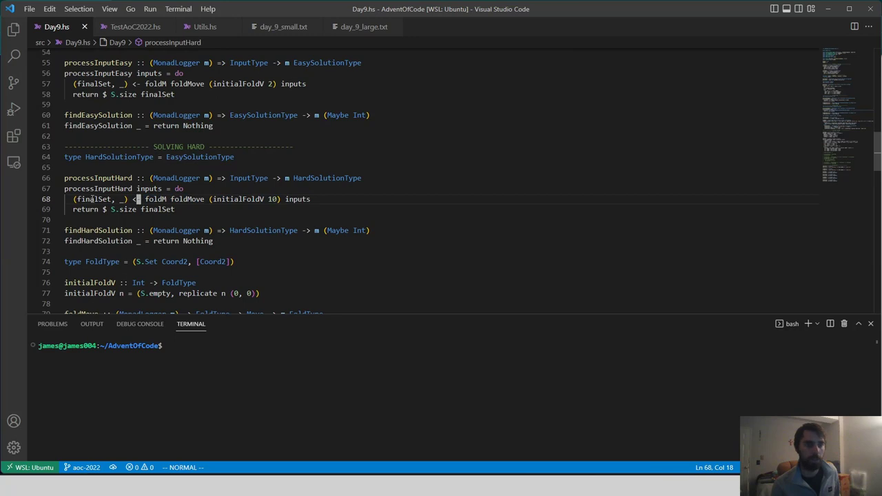
pyautogui.click(91, 199)
pyautogui.click(123, 209)
pyautogui.scroll(1, 152, 172)
pyautogui.click(186, 123)
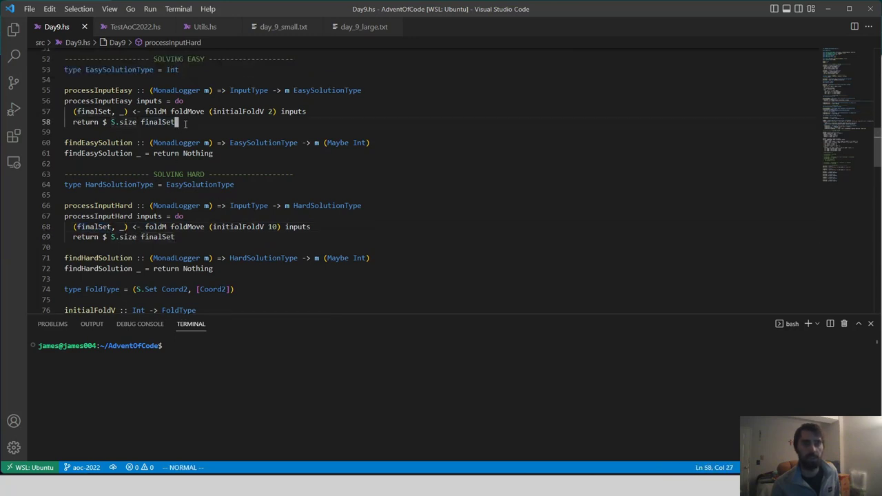
pyautogui.moveTo(185, 123); pyautogui.dragTo(67, 101)
# Step: Run the aoc build and test command from the terminal prompt
pyautogui.click(183, 113)
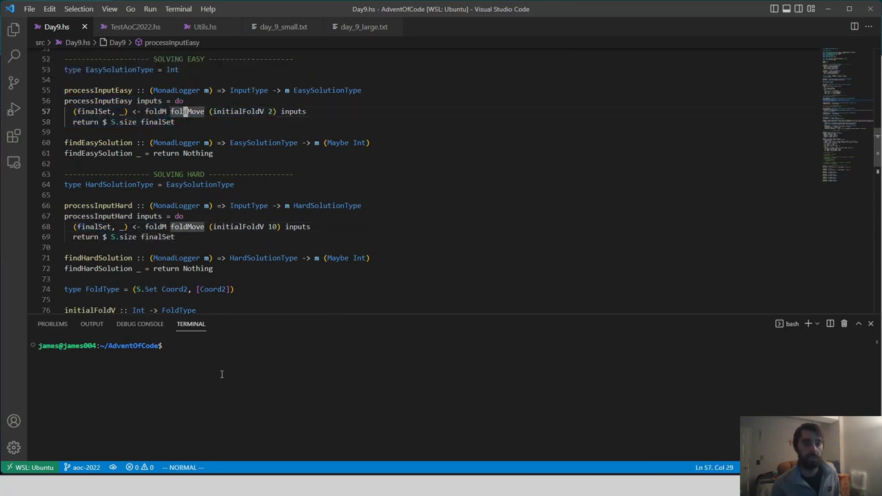
pyautogui.click(221, 374)
pyautogui.write('oa')
pyautogui.press('BackSpace')
pyautogui.press('BackSpace')
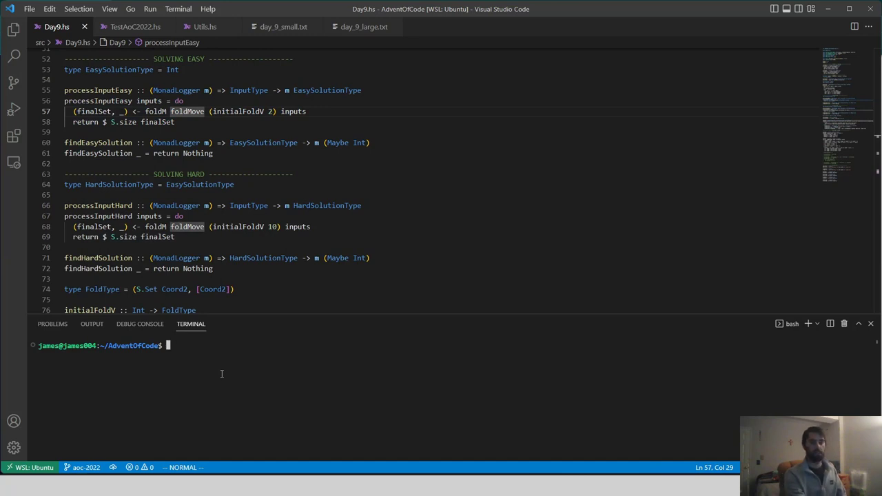
pyautogui.write('aoc')
pyautogui.press('Return')
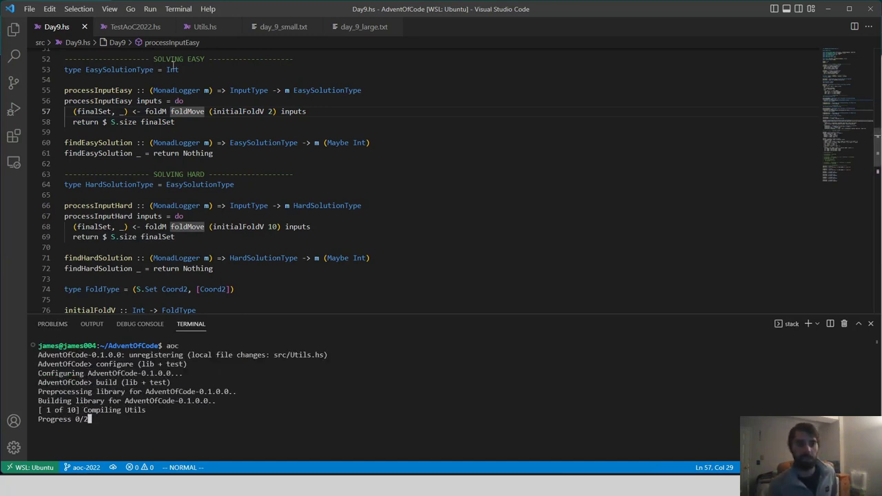
# Step: Show the Day 9 expected answers 6098 and 2597 in TestAoC2022.hs, then open day_9_large.txt
pyautogui.click(133, 28)
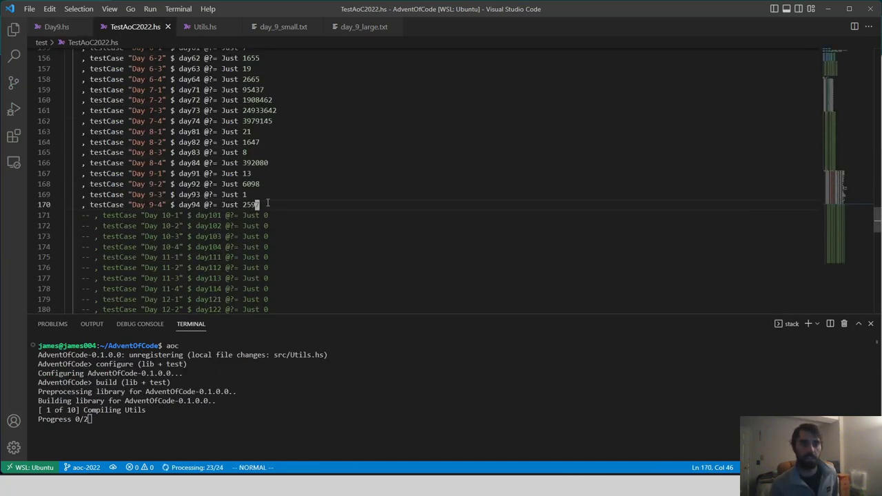
pyautogui.moveTo(267, 202); pyautogui.dragTo(226, 173)
pyautogui.click(226, 173)
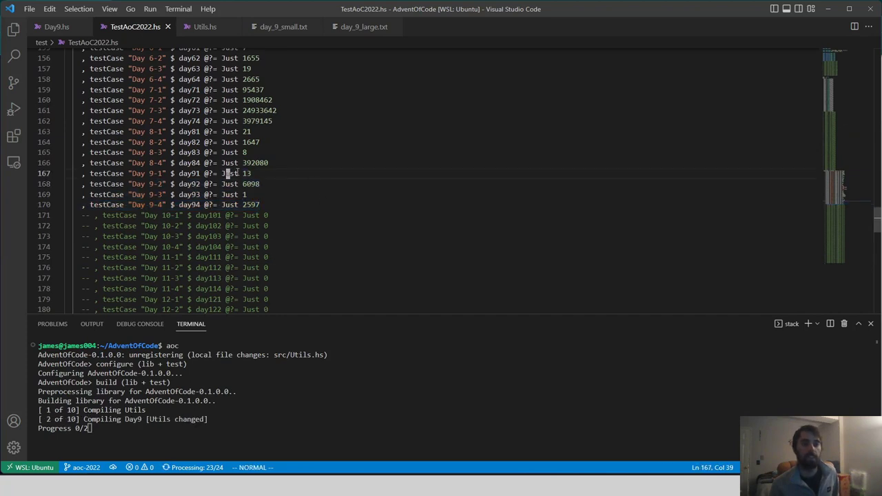
pyautogui.doubleClick(249, 174)
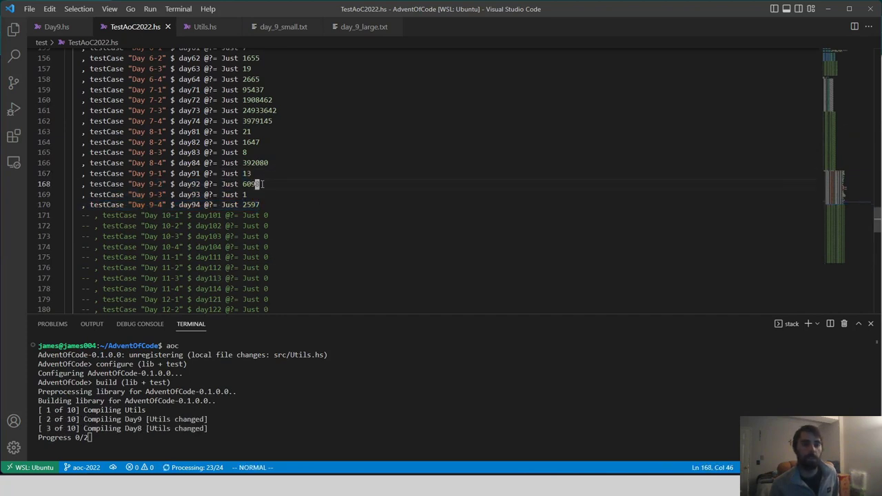
pyautogui.doubleClick(253, 184)
pyautogui.doubleClick(256, 204)
pyautogui.click(293, 197)
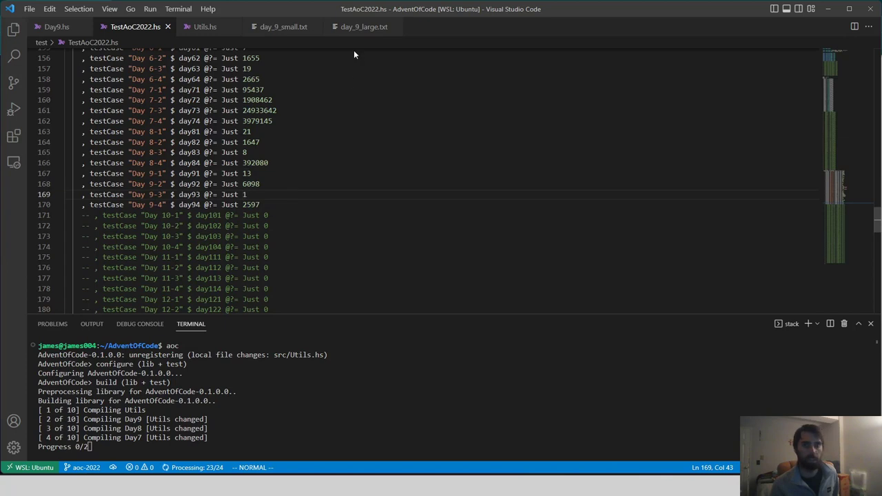
pyautogui.click(362, 26)
pyautogui.scroll(3, 296, 177)
pyautogui.scroll(-3, 241, 193)
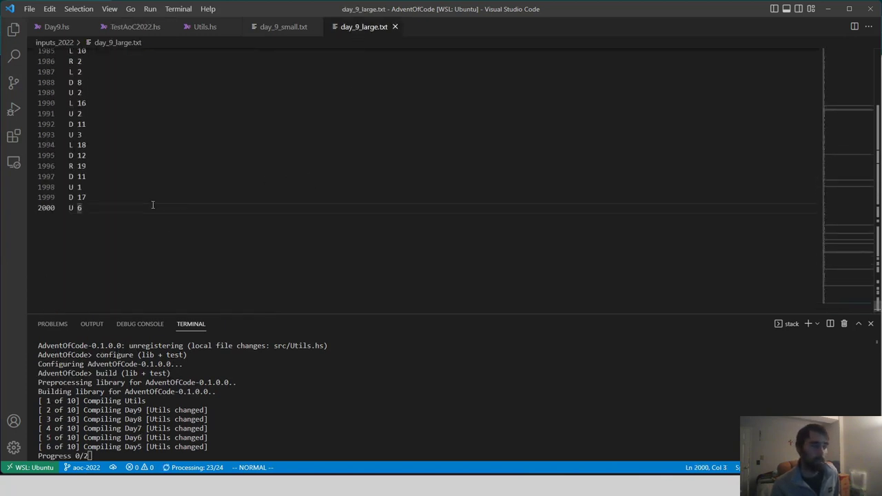
pyautogui.scroll(5, 153, 204)
pyautogui.scroll(5, 155, 204)
pyautogui.scroll(5, 157, 206)
pyautogui.scroll(5, 158, 205)
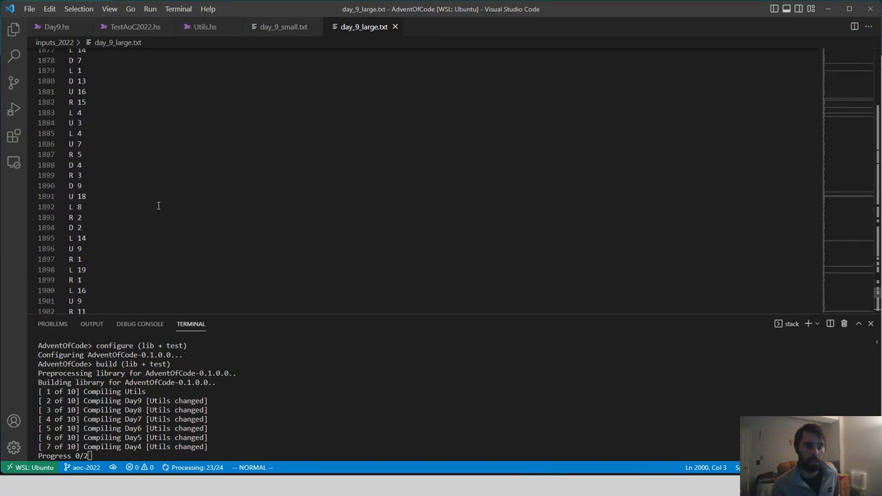
pyautogui.scroll(5, 157, 205)
pyautogui.scroll(5, 157, 206)
pyautogui.scroll(5, 156, 206)
pyautogui.scroll(5, 155, 205)
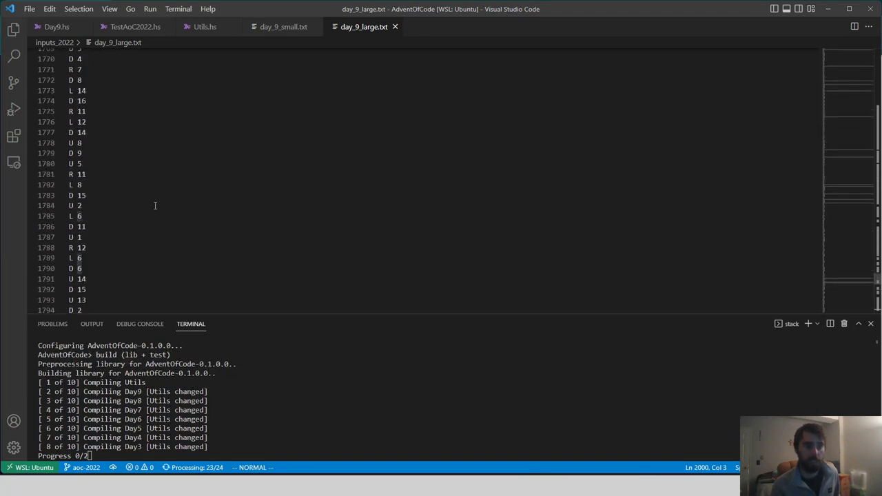
pyautogui.scroll(5, 155, 205)
pyautogui.scroll(5, 142, 207)
pyautogui.scroll(5, 142, 206)
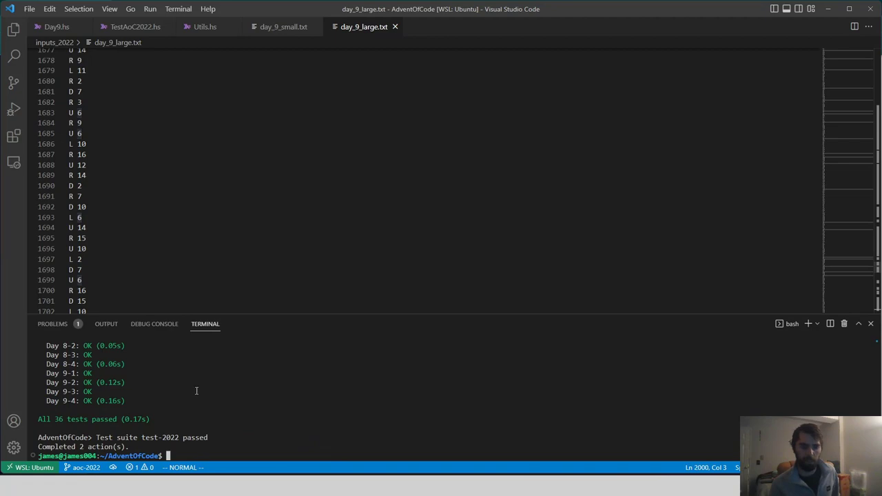
# Step: Re-run the build and tests and return to Day9.hs
pyautogui.press('Up')
pyautogui.press('Return')
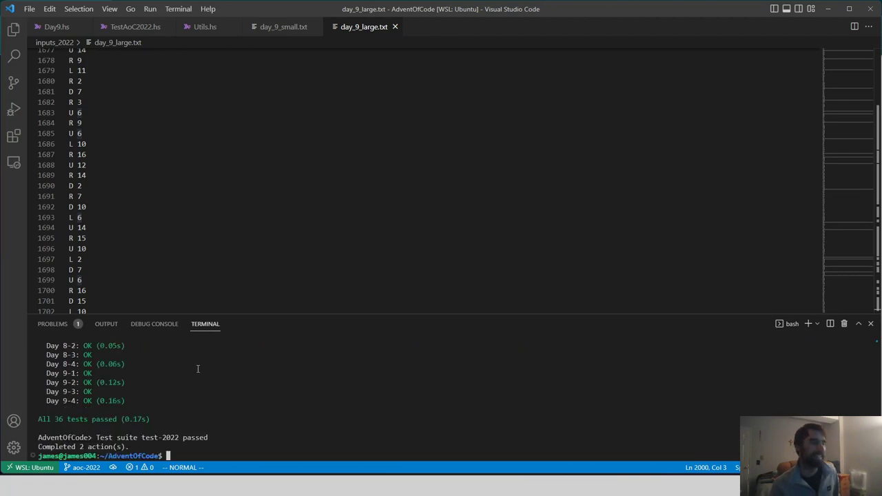
pyautogui.click(55, 26)
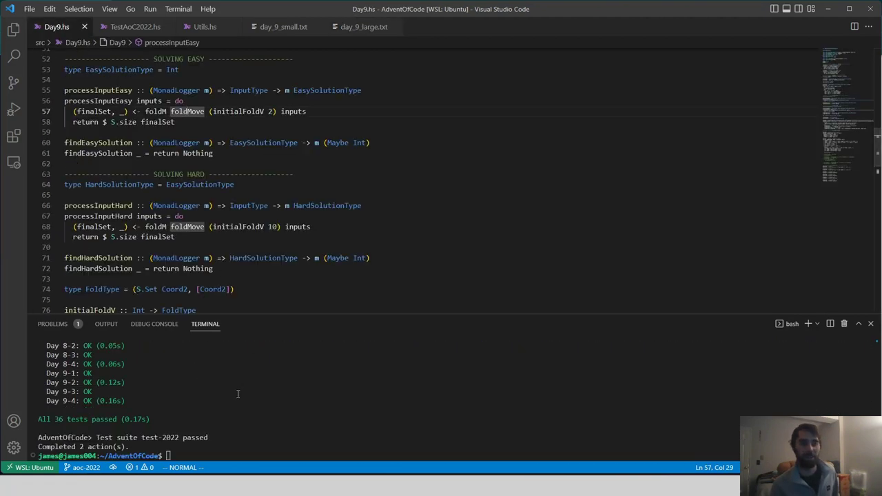
# Step: Revisit the easy and hard solving sections around lines 62-70 while explaining them
pyautogui.click(246, 247)
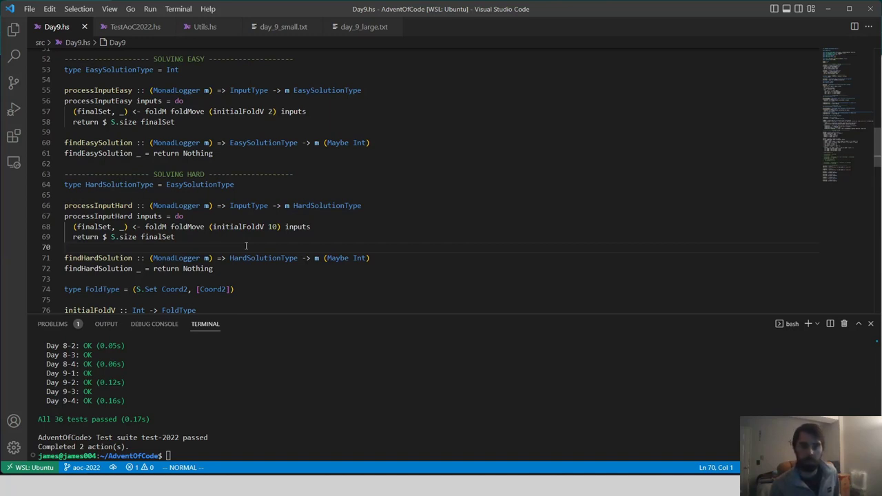
pyautogui.click(145, 164)
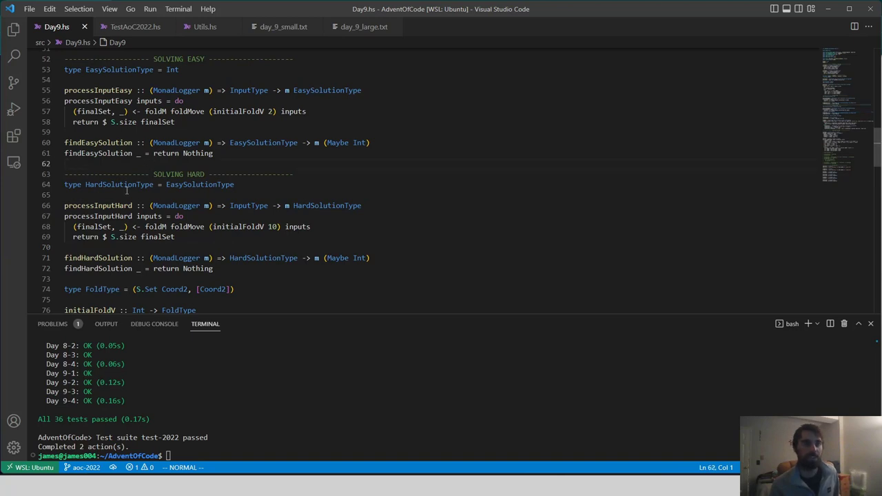
pyautogui.click(102, 245)
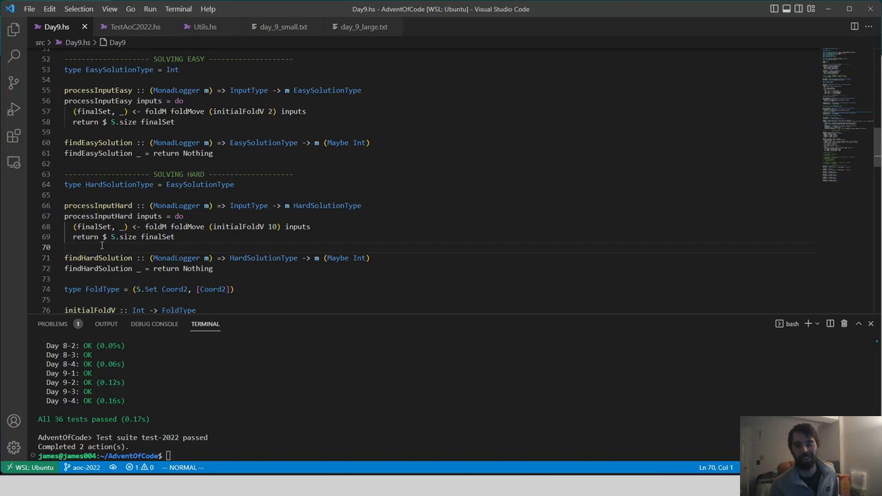
pyautogui.click(109, 198)
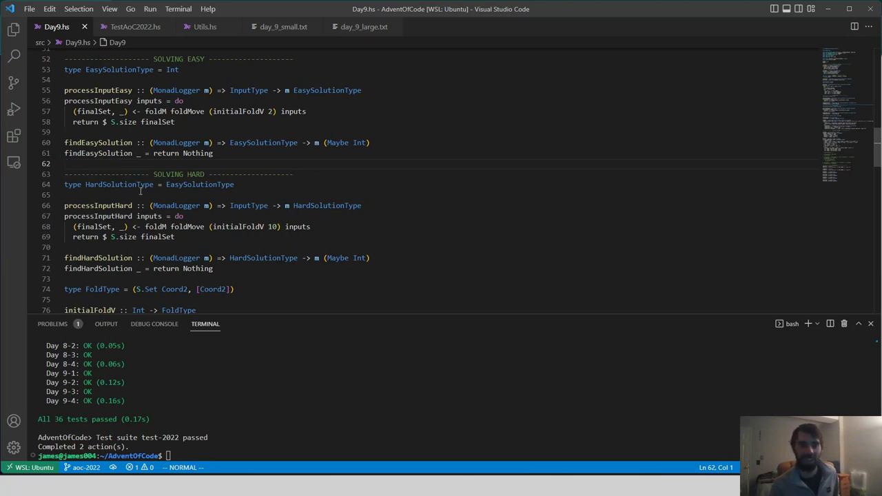
pyautogui.click(125, 195)
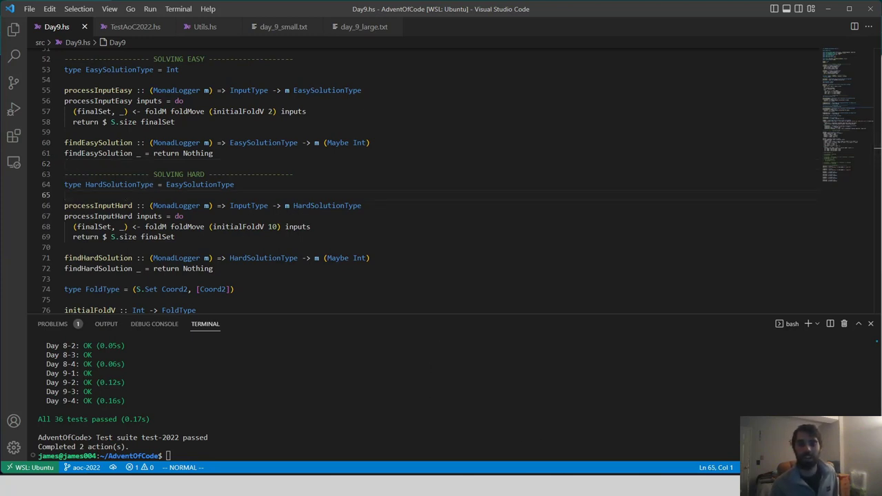